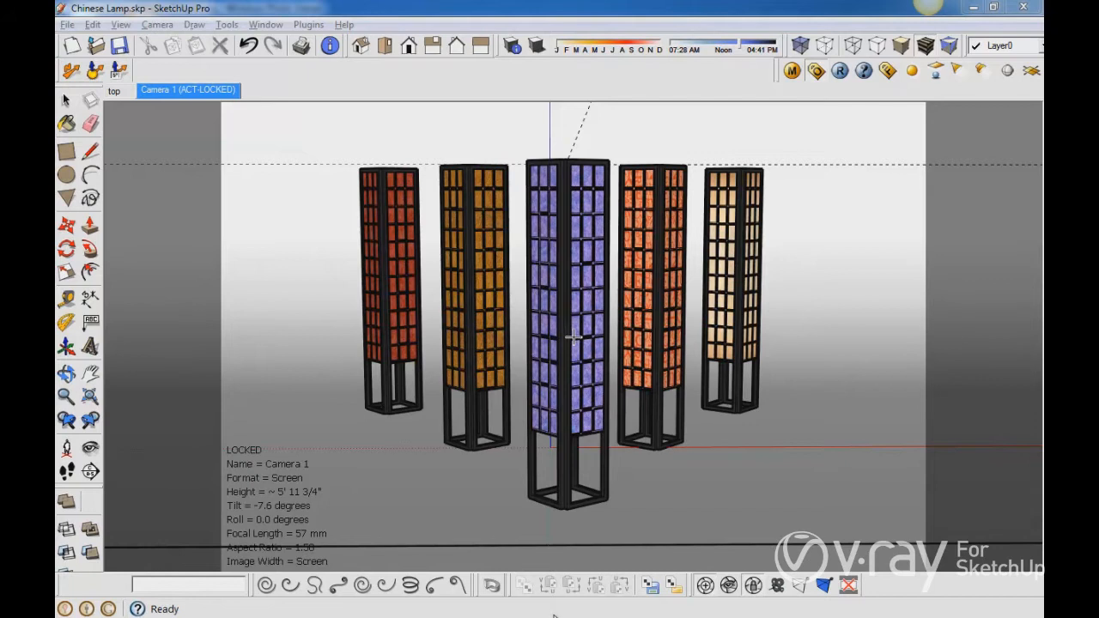
Review the Z-depth and depth-of-field sample images of the lamps, and switch back to the SketchUp model.
key(super)
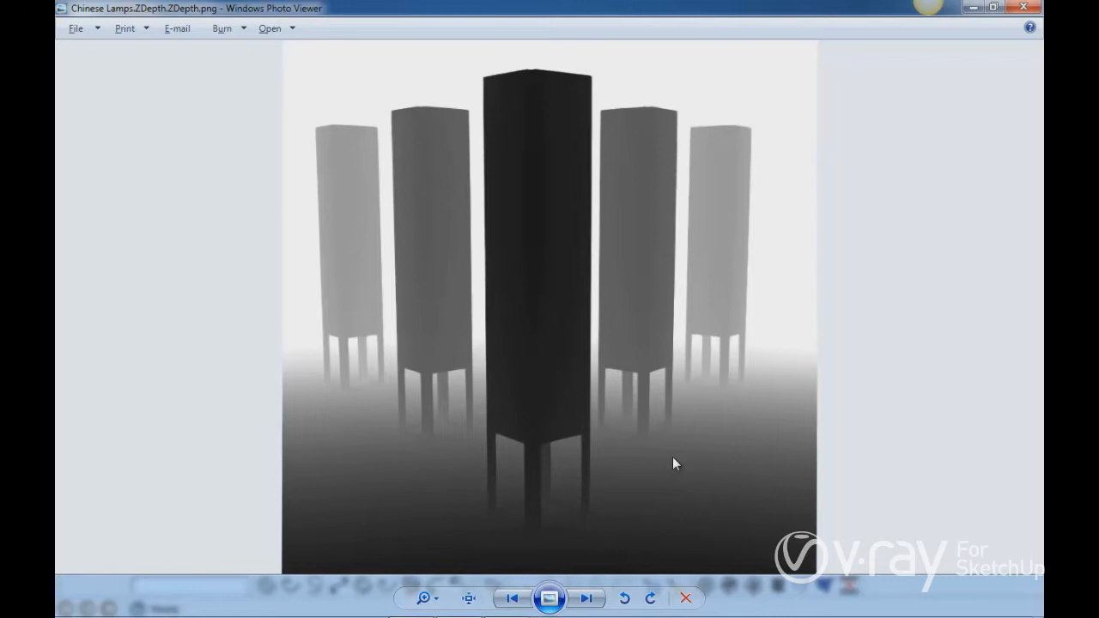
key(Right)
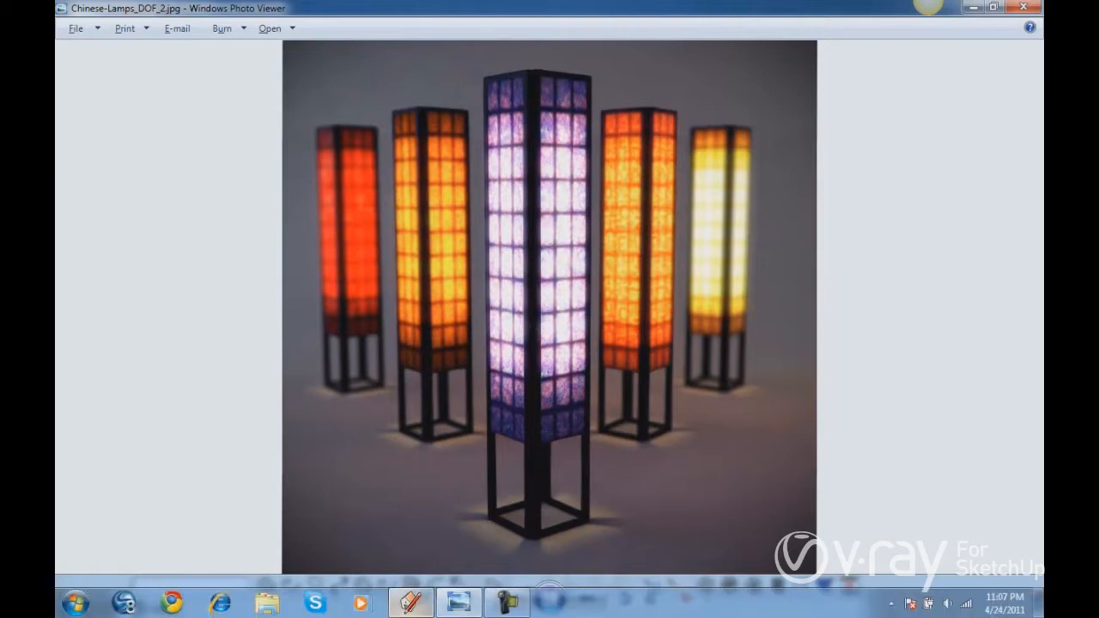
click(409, 603)
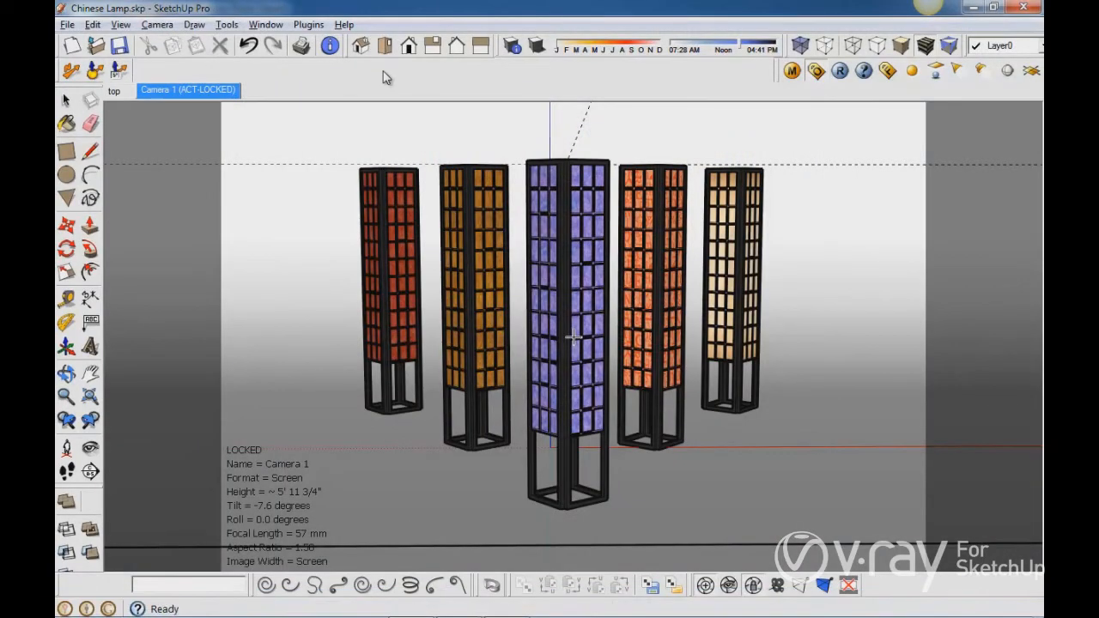
Look over the whole lamp set, show it in the top scene, and select the far distance line behind the backdrop.
mouse_move(528, 262)
middle_down()
mouse_move(446, 304)
mouse_move(695, 370)
mouse_move(515, 241)
middle_up()
scroll(447, 304, down, 7)
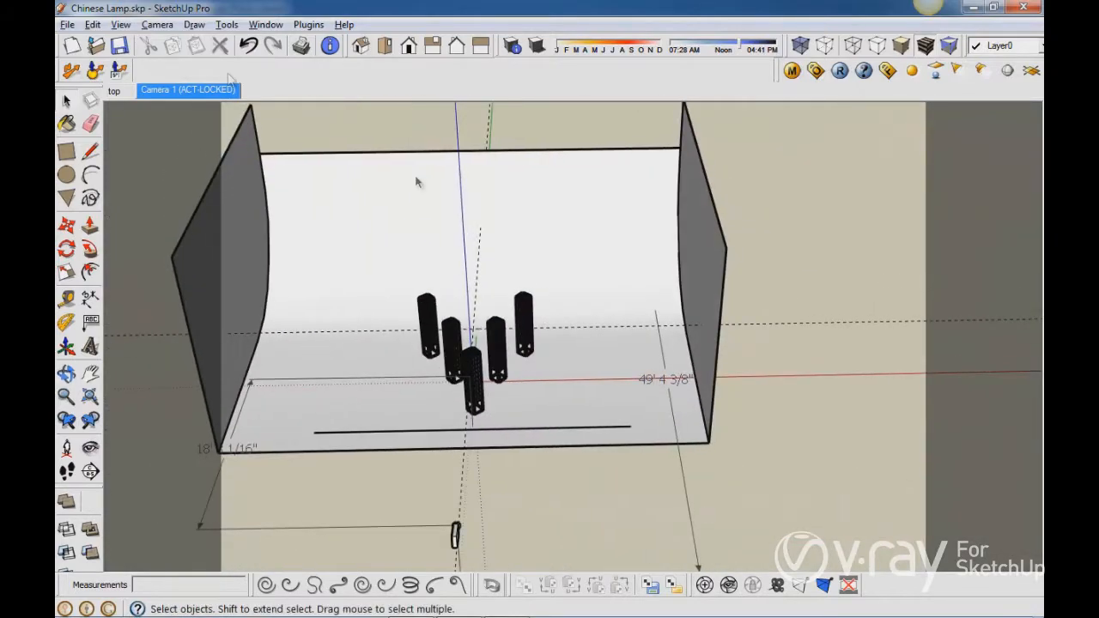
click(113, 91)
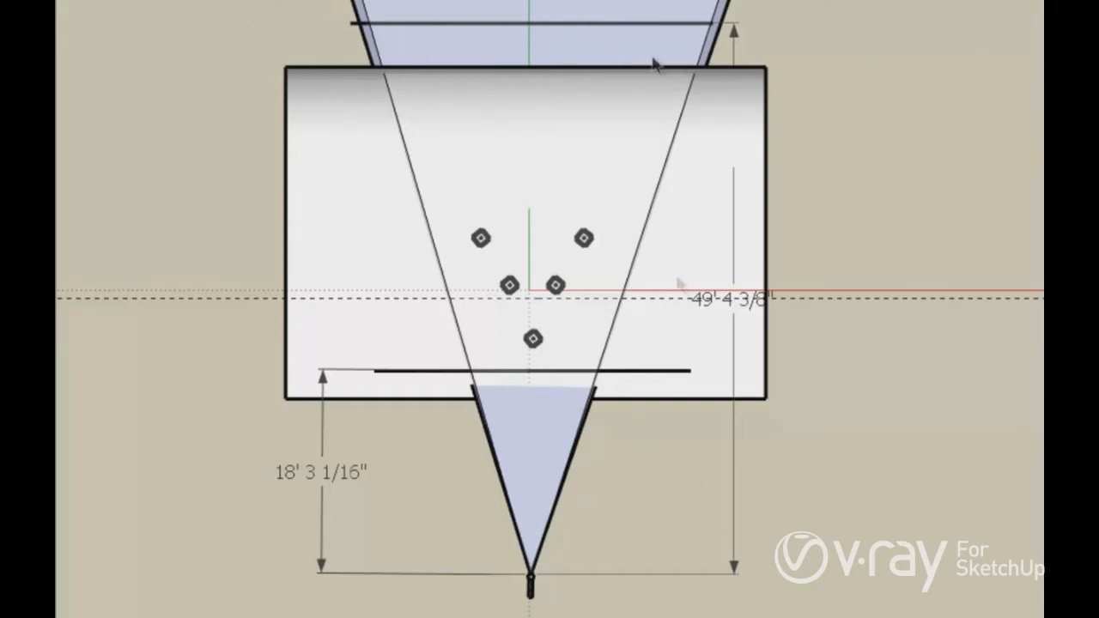
click(349, 26)
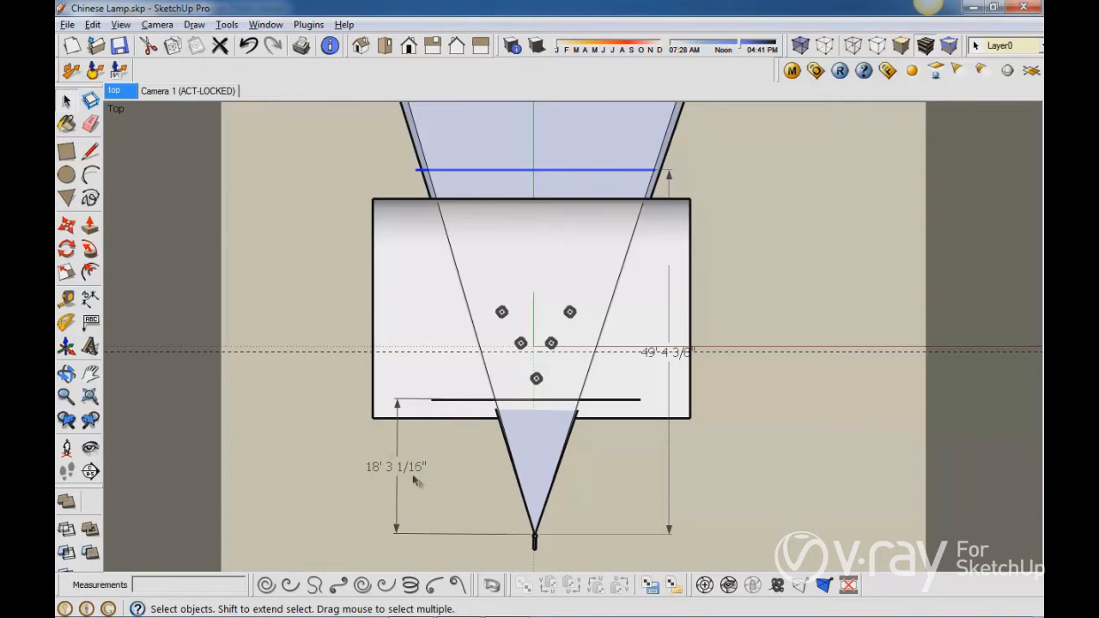
Set the model's length unit format to Decimal, keeping the drawing's dimensions in view.
click(265, 24)
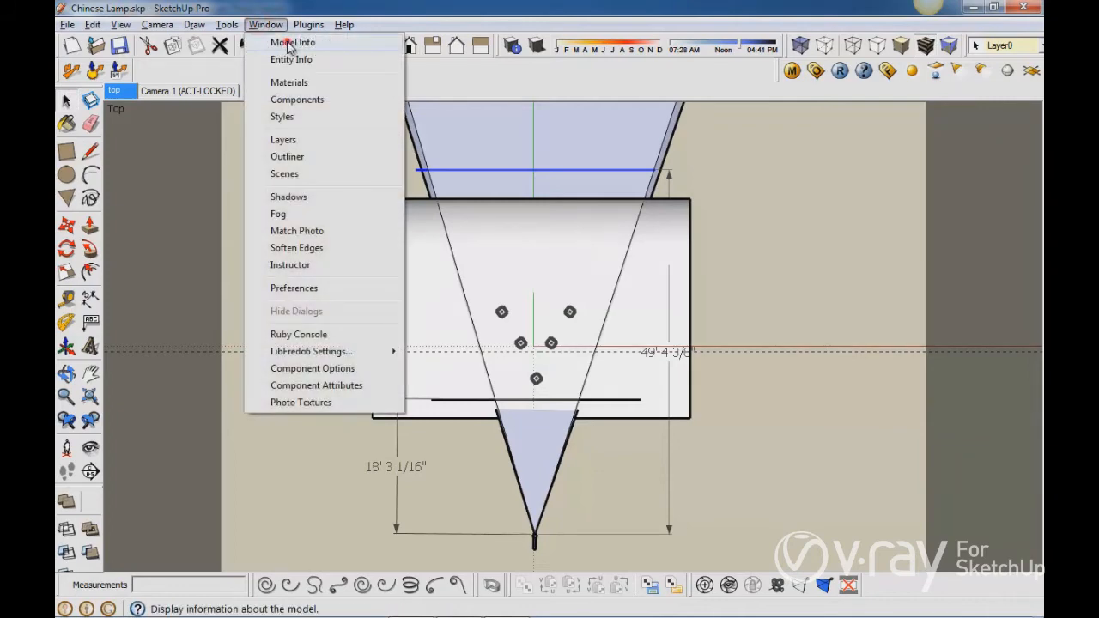
click(288, 44)
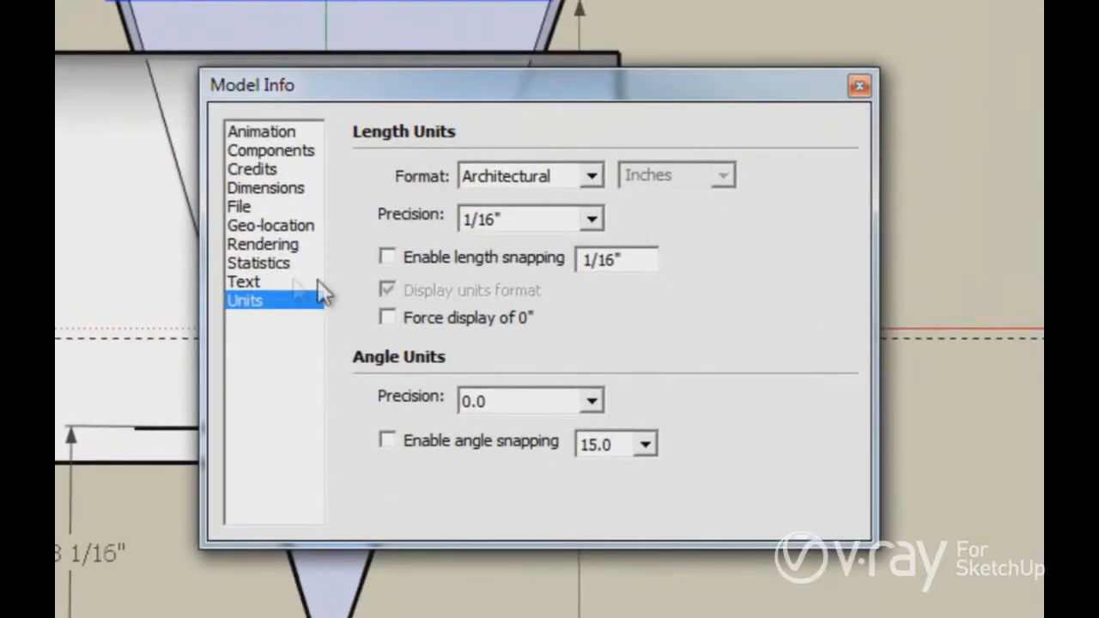
click(515, 175)
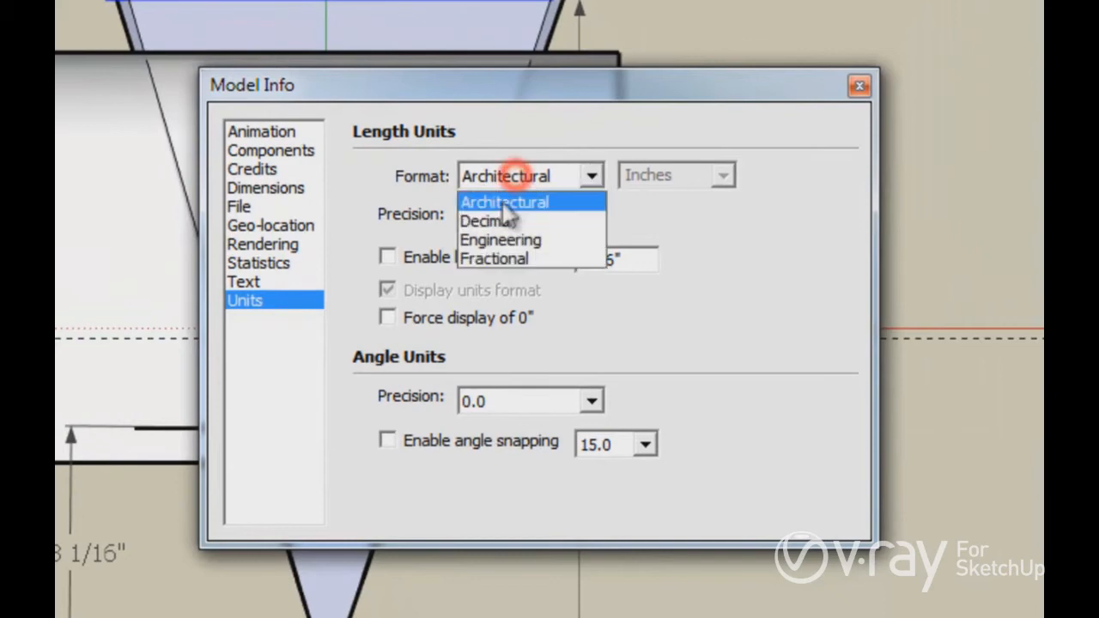
click(507, 220)
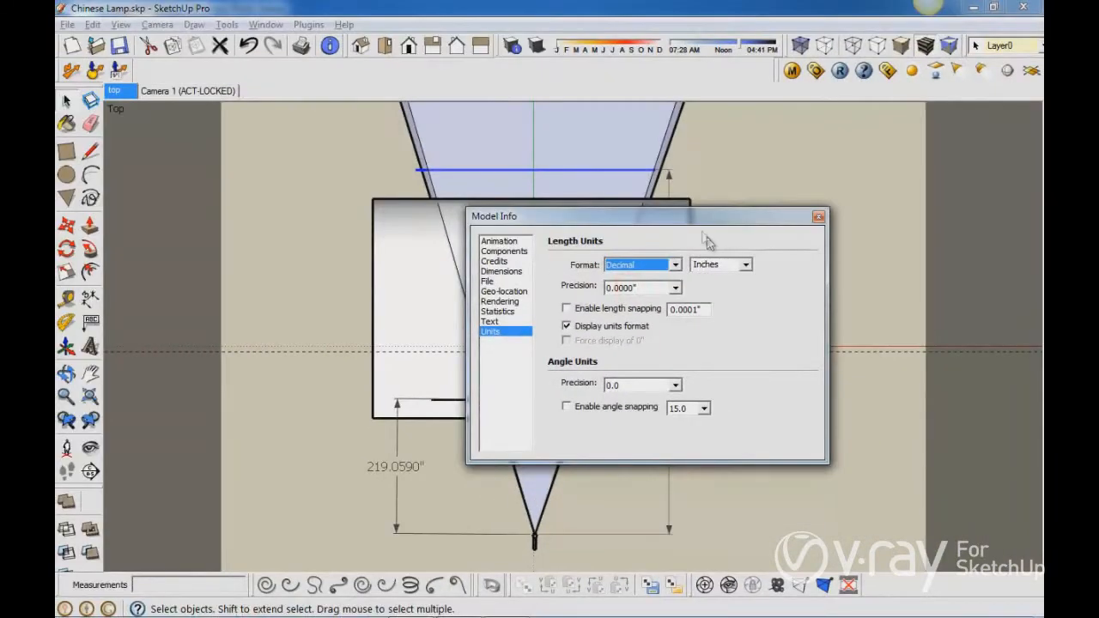
drag(696, 220, 254, 152)
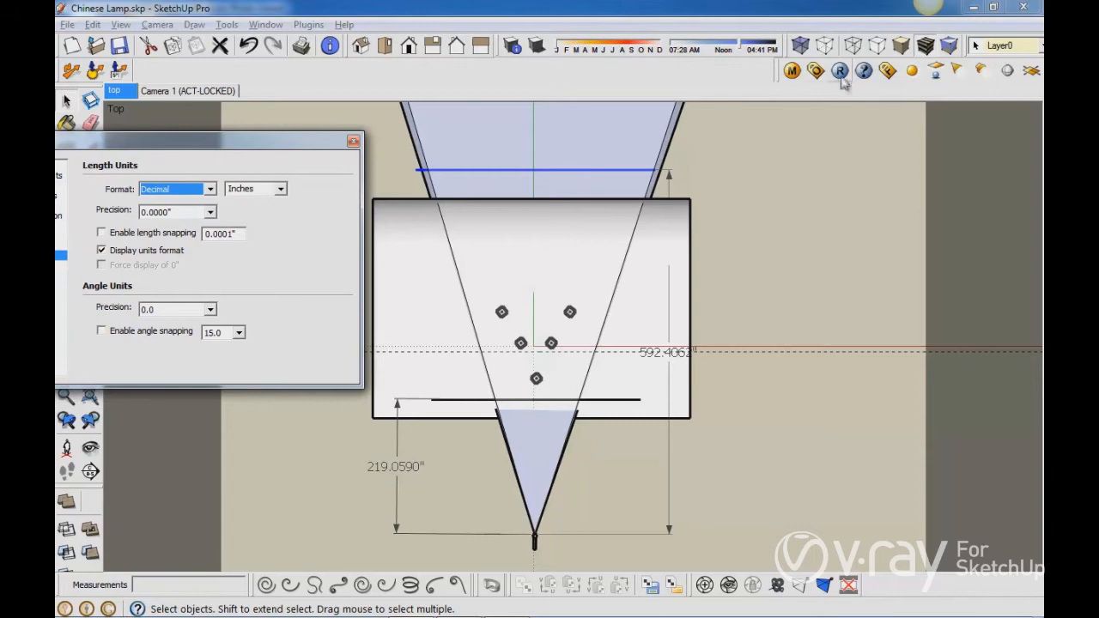
Enable the ZDepth render channel under VFB Channels in the V-Ray options.
click(815, 70)
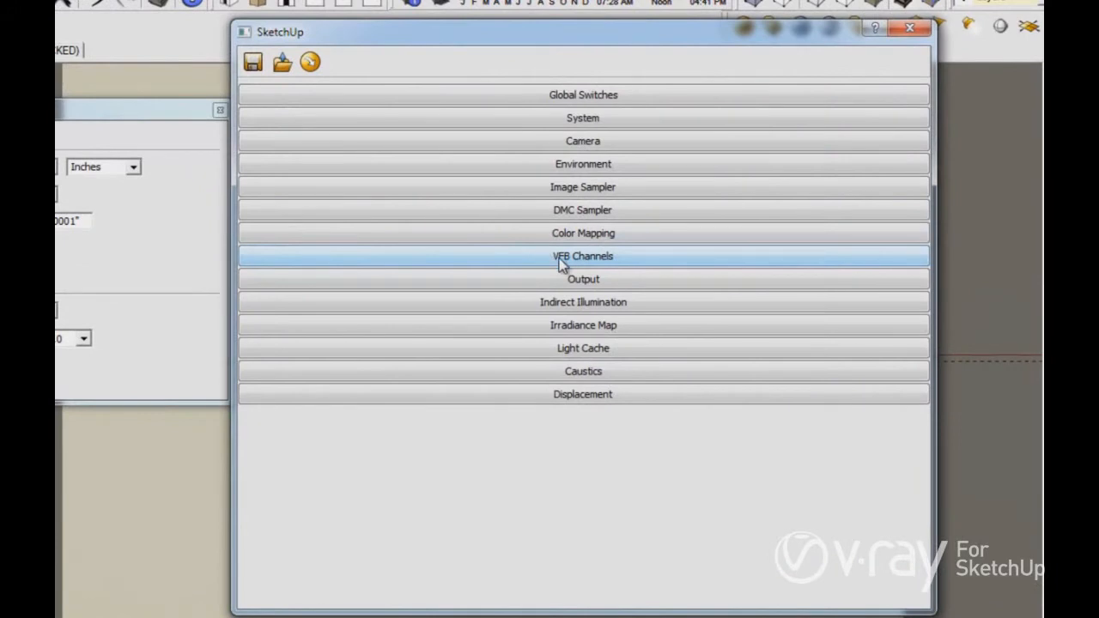
click(559, 257)
click(879, 356)
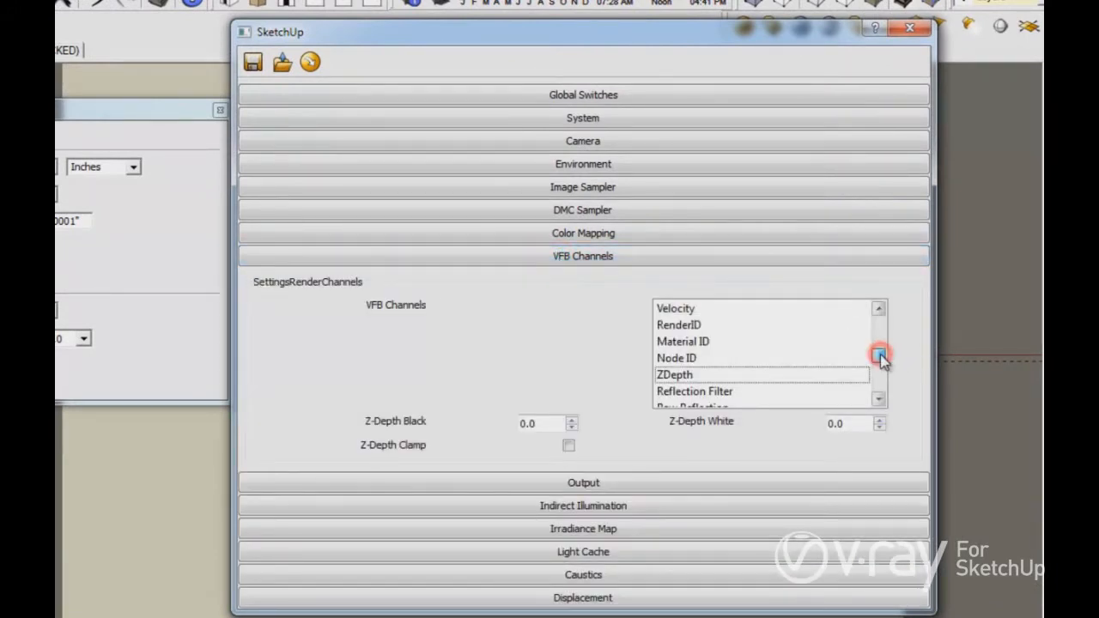
click(677, 377)
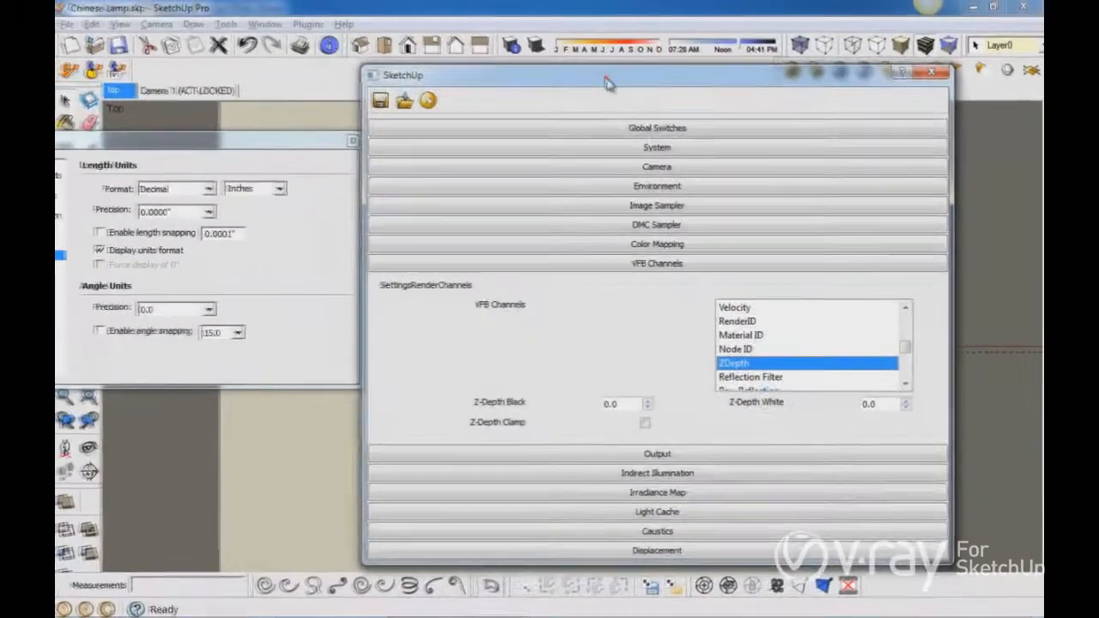
mouse_move(525, 35)
mouse_down()
mouse_move(780, 177)
mouse_move(805, 176)
mouse_move(602, 93)
mouse_move(466, 79)
mouse_up()
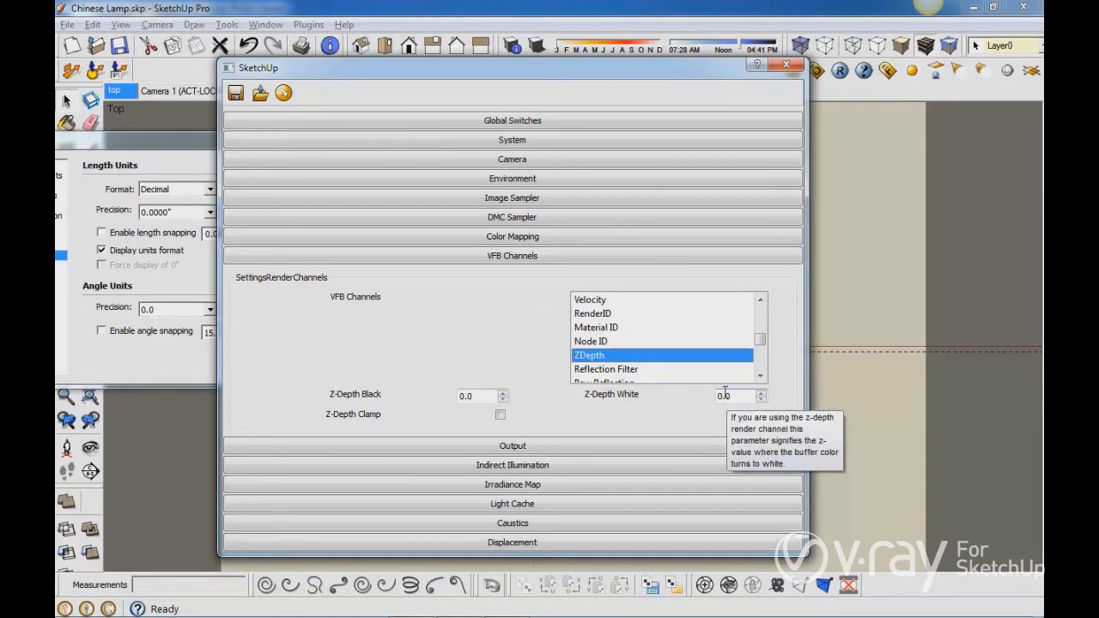
Set the Z-Depth White value to 220 for the near distance from the camera.
mouse_move(478, 399)
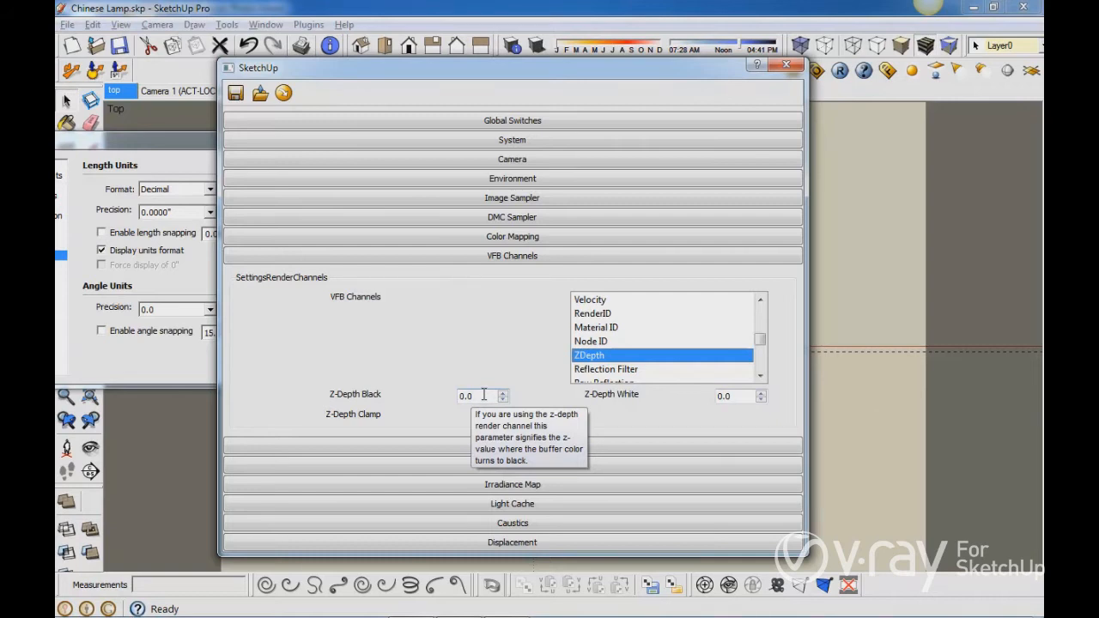
mouse_move(546, 69)
mouse_down()
mouse_move(768, 76)
mouse_move(845, 105)
mouse_move(806, 98)
mouse_move(891, 103)
mouse_move(797, 90)
mouse_up()
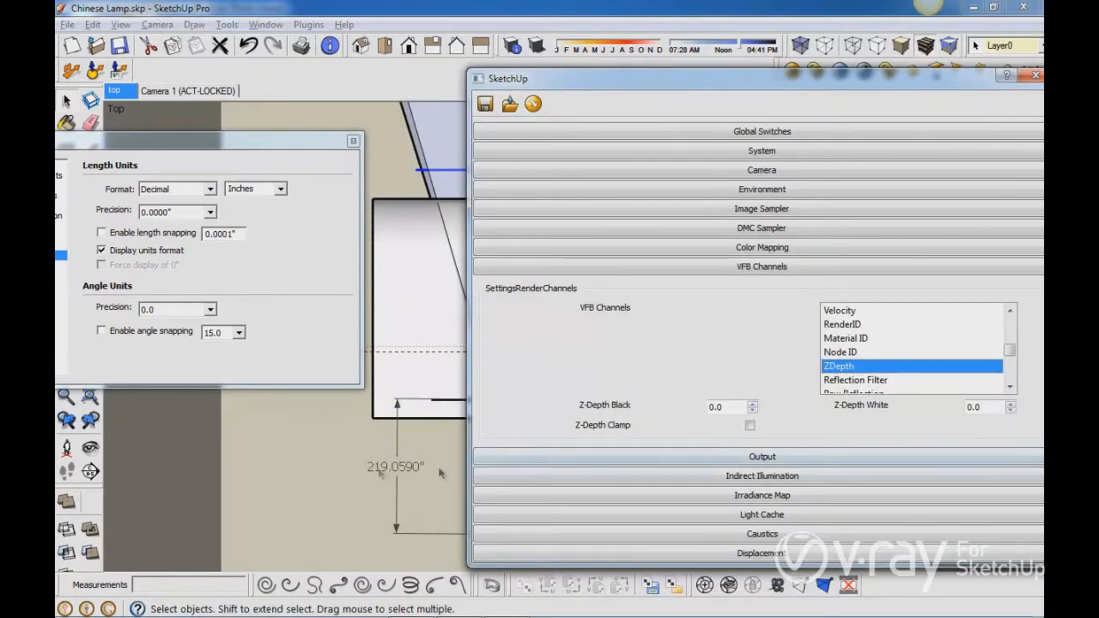
double_click(972, 407)
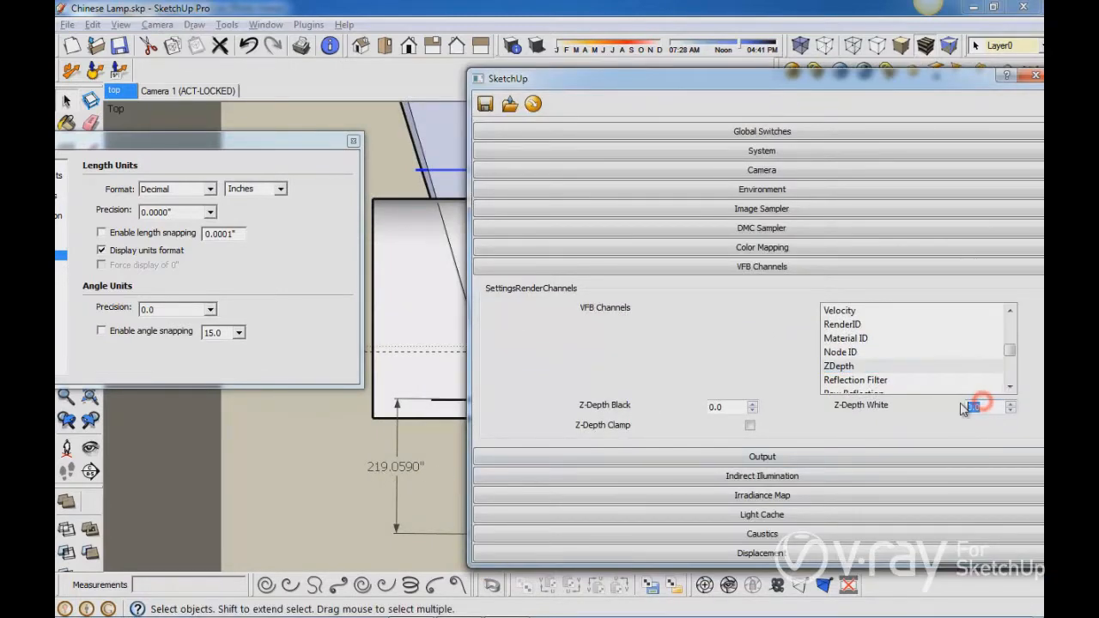
text(220)
Set the Z-Depth Black value to 593 for the far distance and enable Z-Depth Clamp.
double_click(716, 407)
mouse_move(685, 83)
mouse_down()
mouse_move(613, 281)
mouse_move(273, 161)
mouse_up()
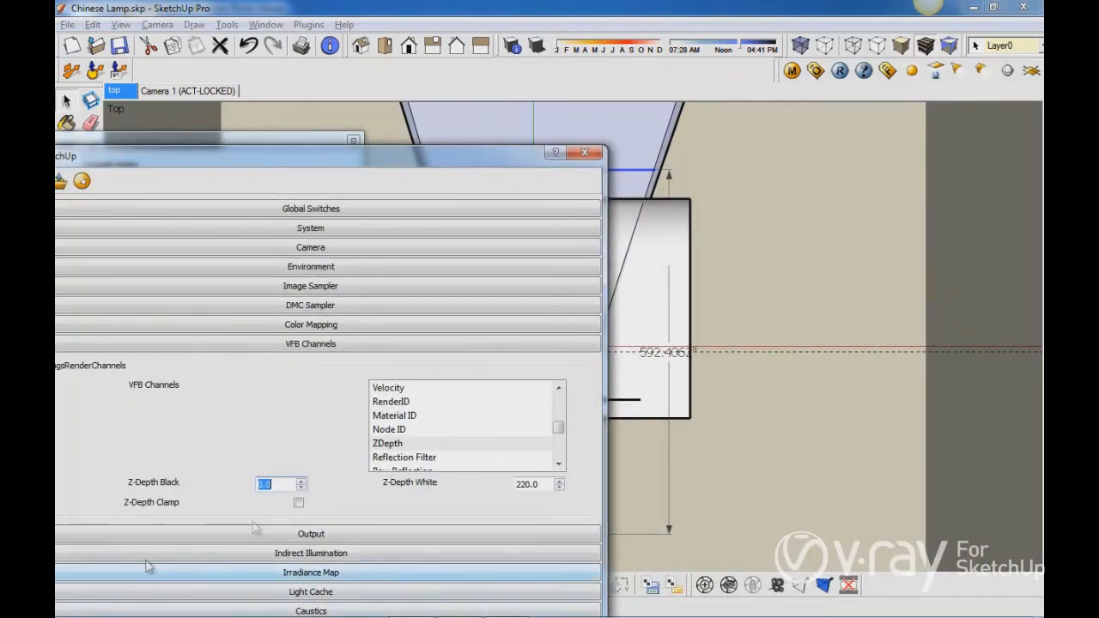
drag(284, 485, 224, 492)
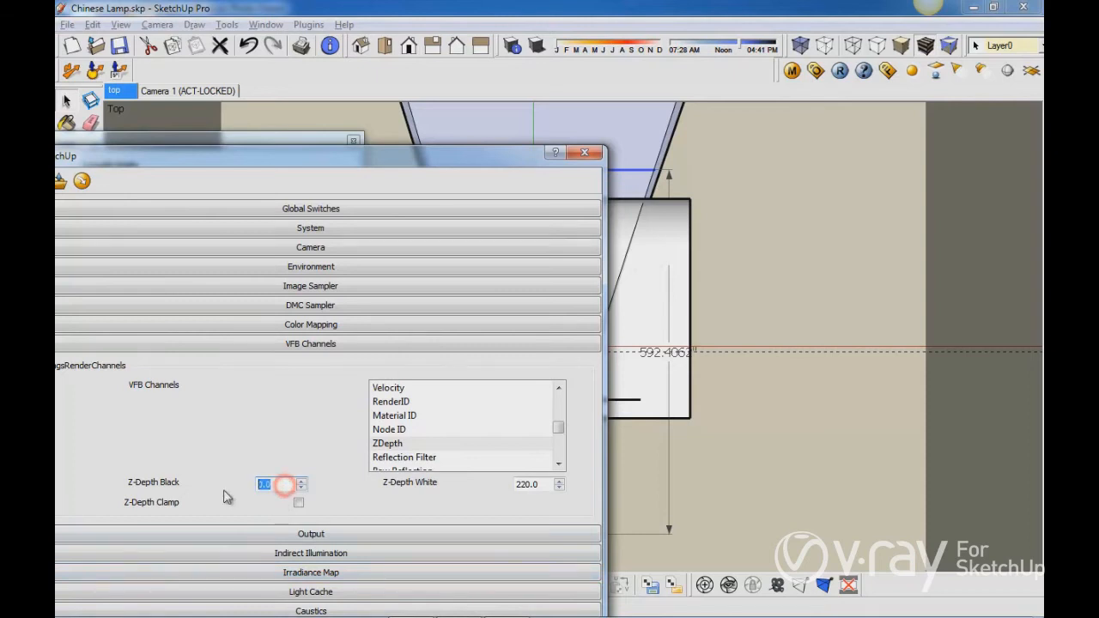
text(593)
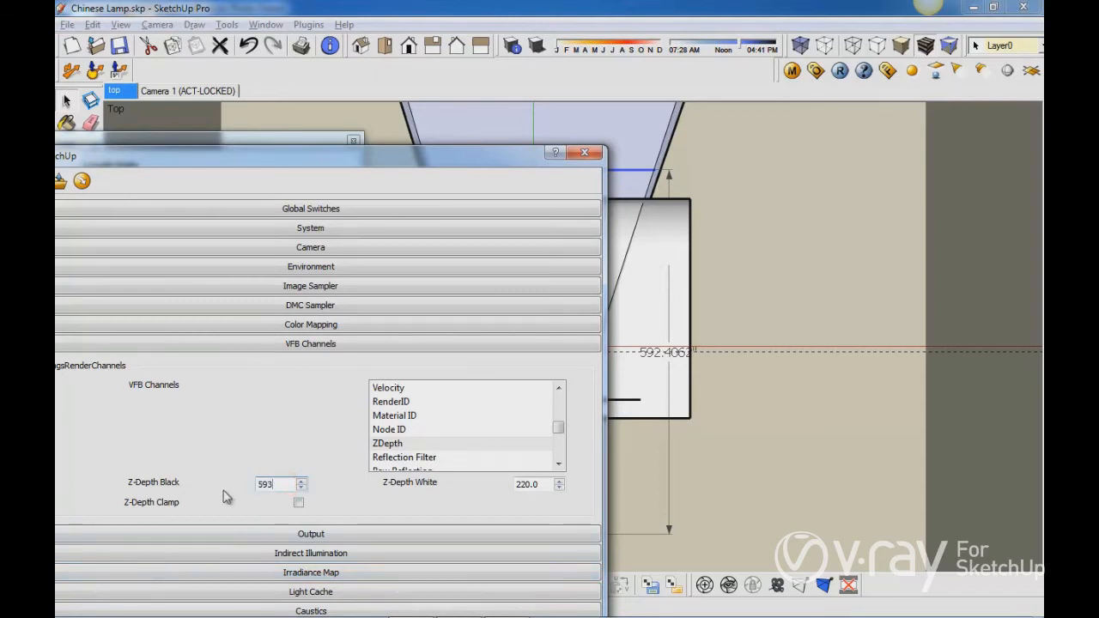
click(273, 393)
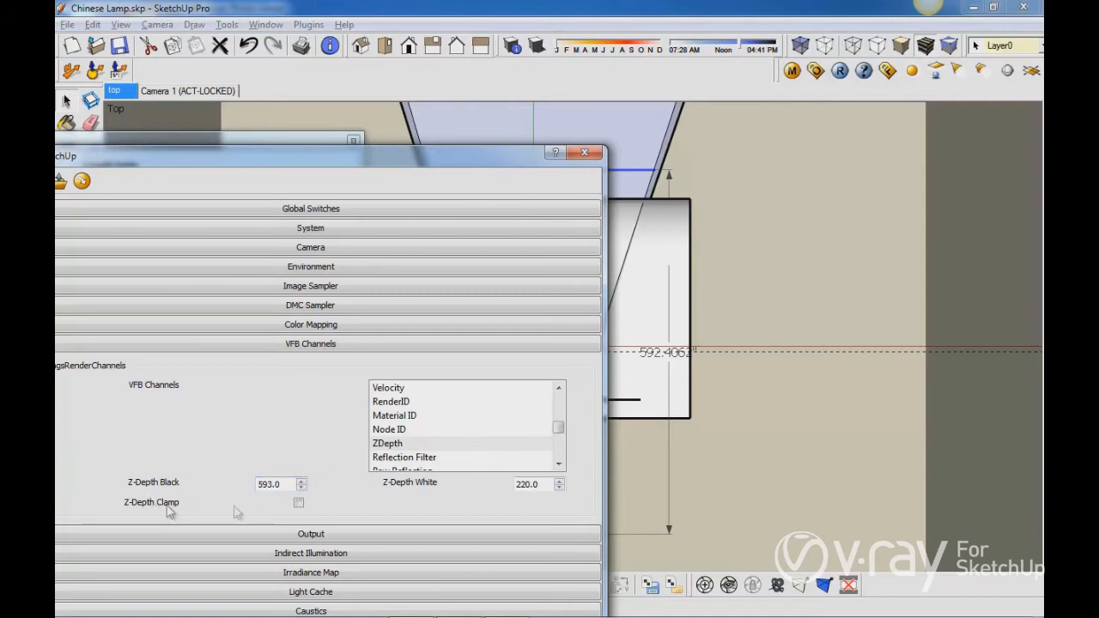
click(298, 504)
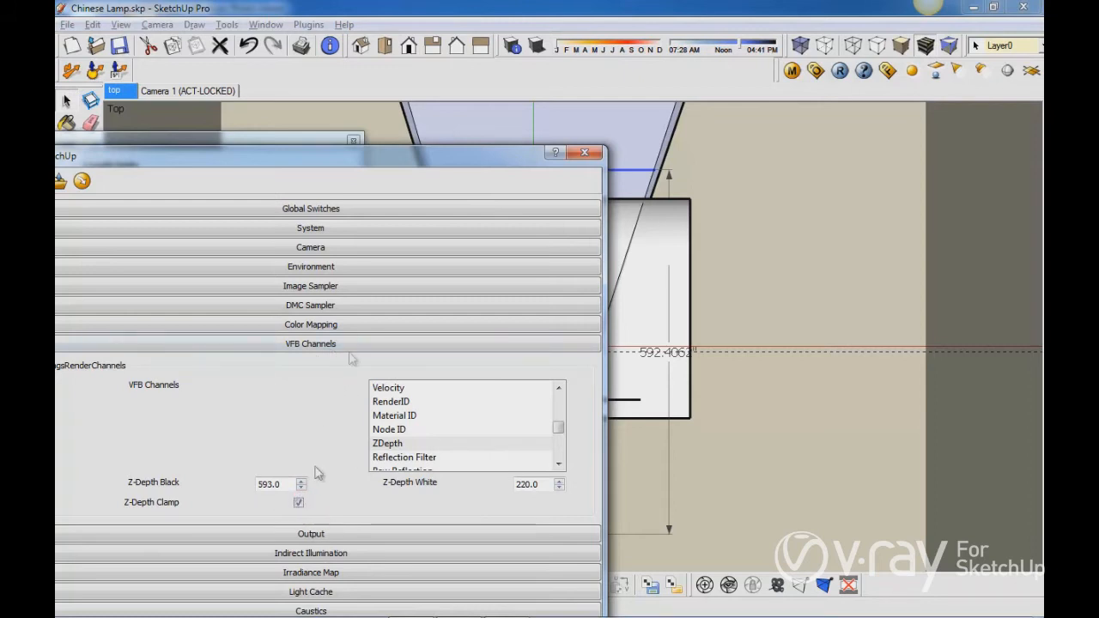
Close the V-Ray options and the Model Info dialog.
click(384, 343)
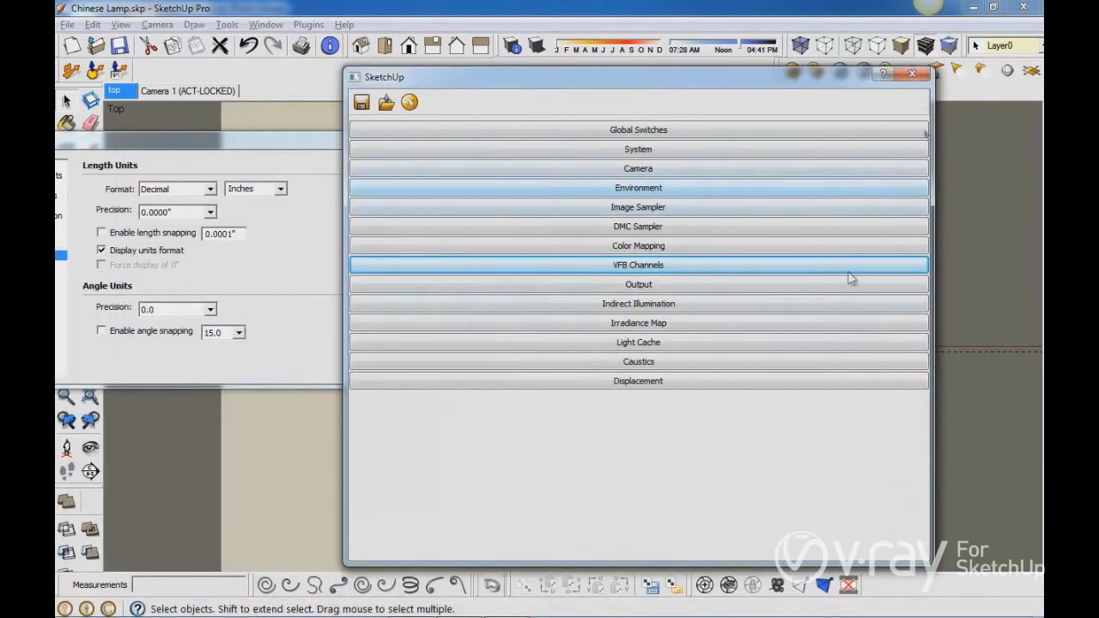
click(911, 74)
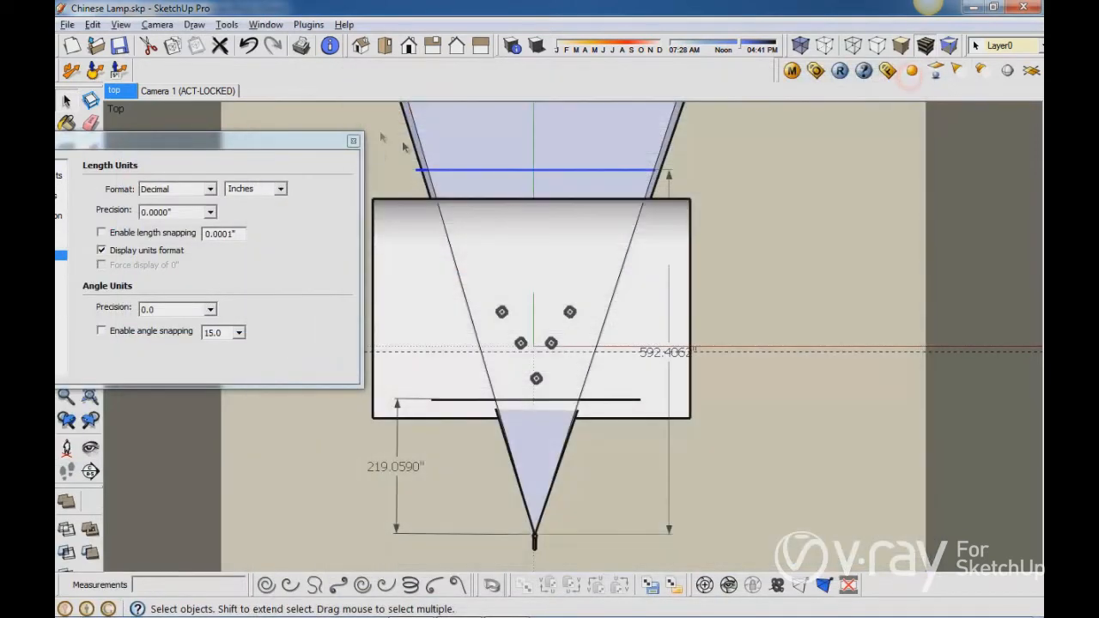
drag(179, 144, 380, 199)
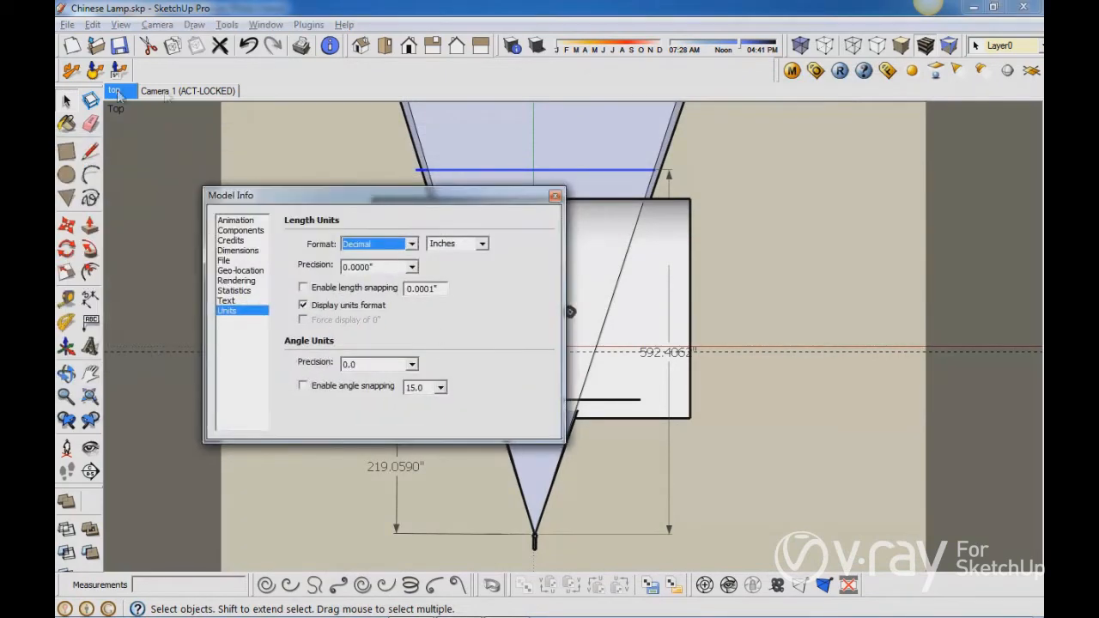
click(555, 197)
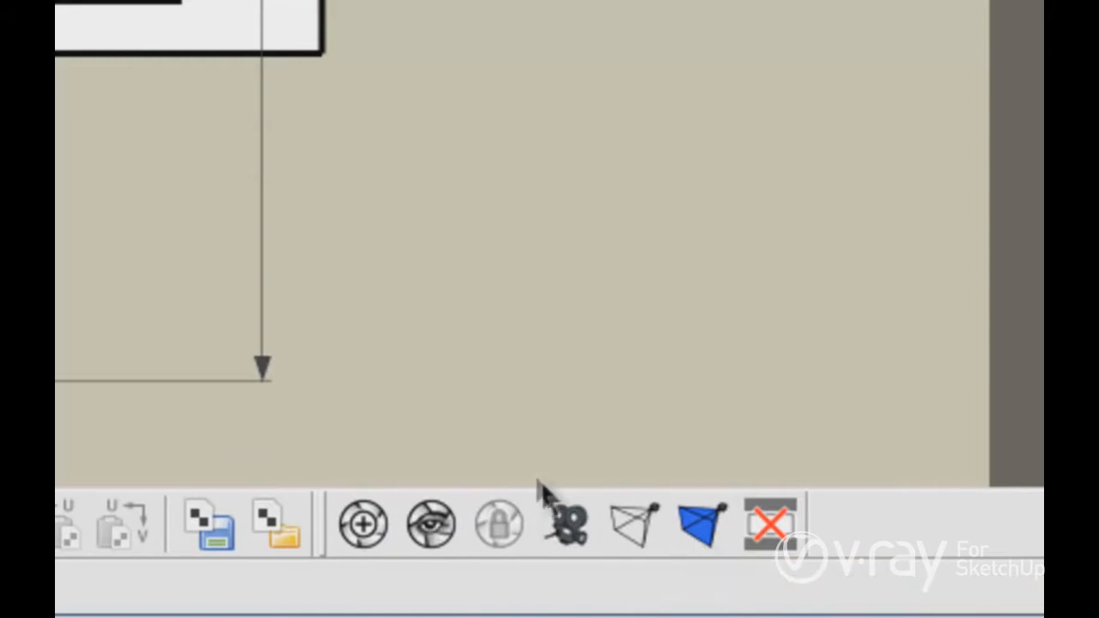
Examine the camera and its view cone relative to the lamps and the near distance line.
click(367, 528)
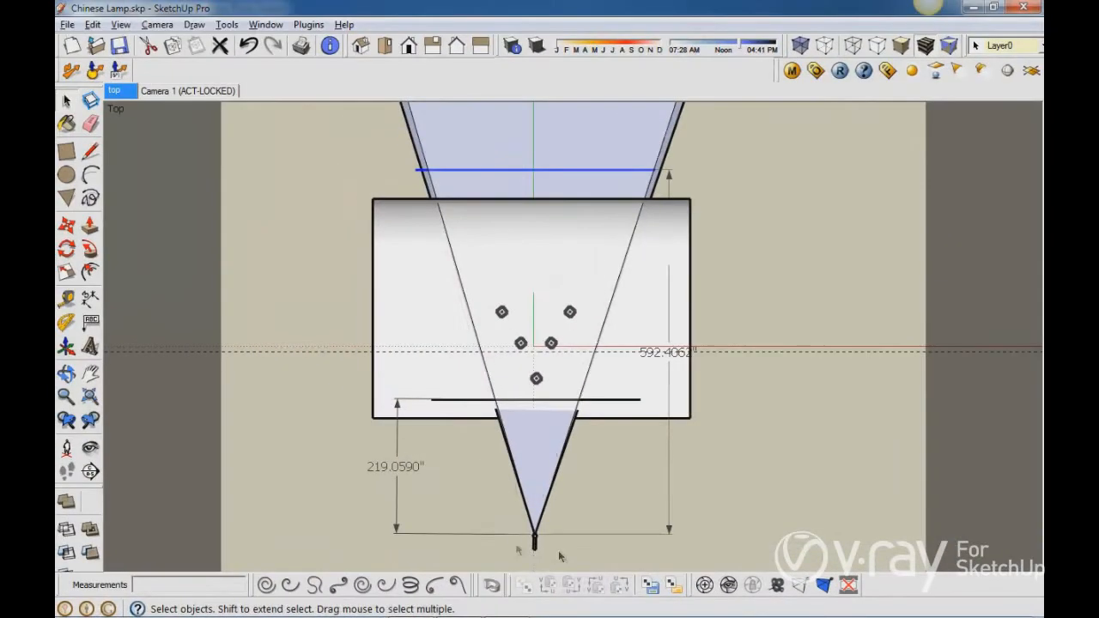
middle_drag(542, 536, 331, 285)
scroll(748, 437, up, 5)
scroll(747, 422, up, 2)
scroll(378, 297, down, 9)
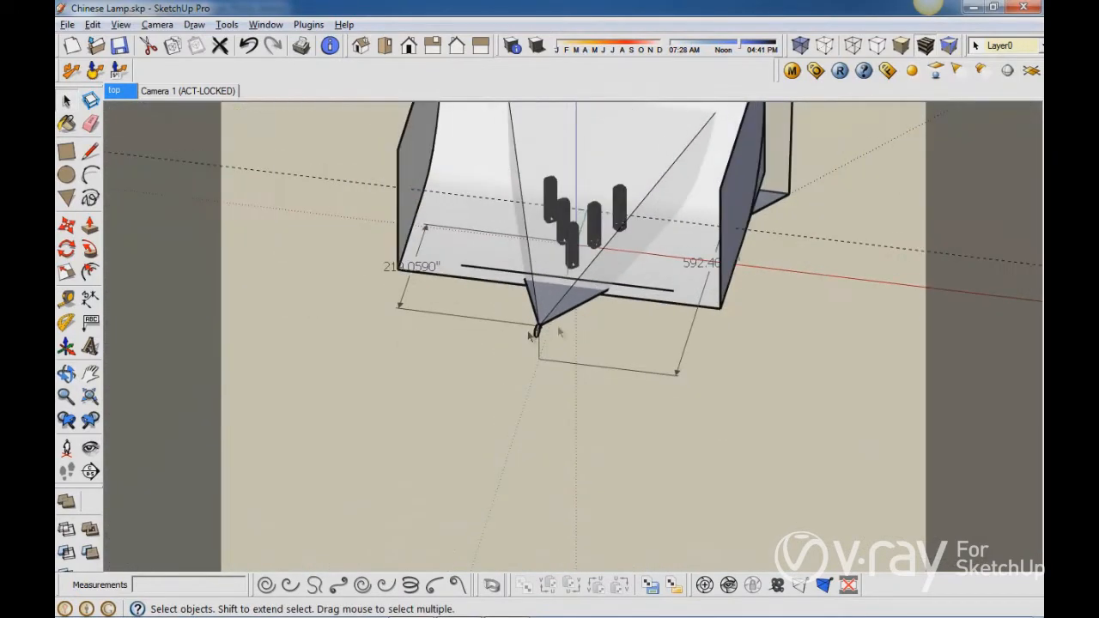
Render the Camera 1 scene with V-Ray and display the ZDepth channel in the frame buffer.
click(184, 91)
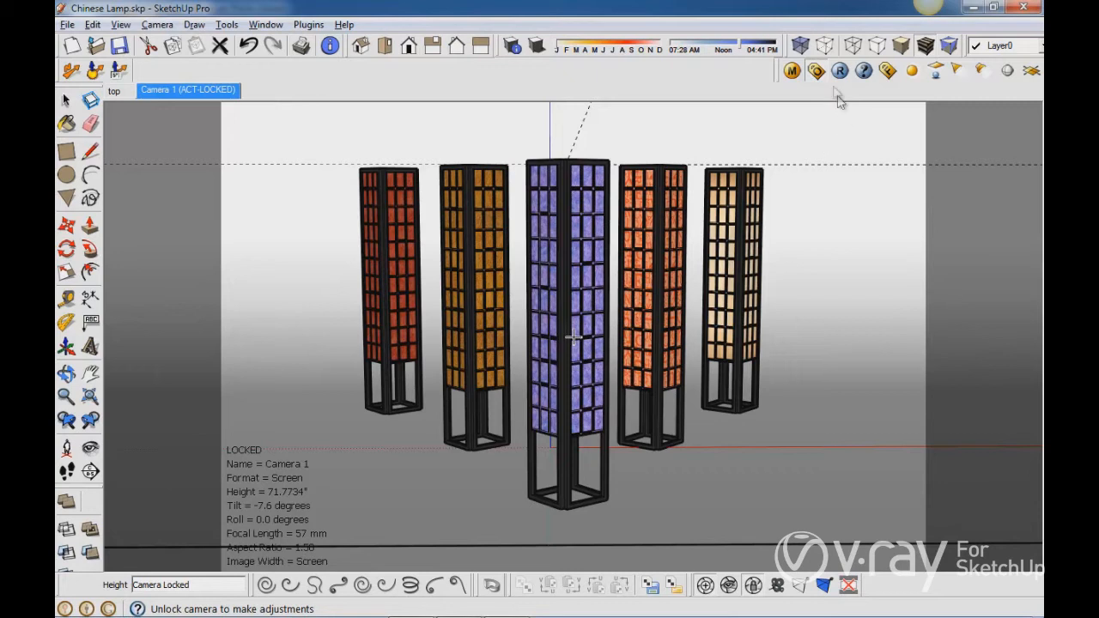
click(840, 71)
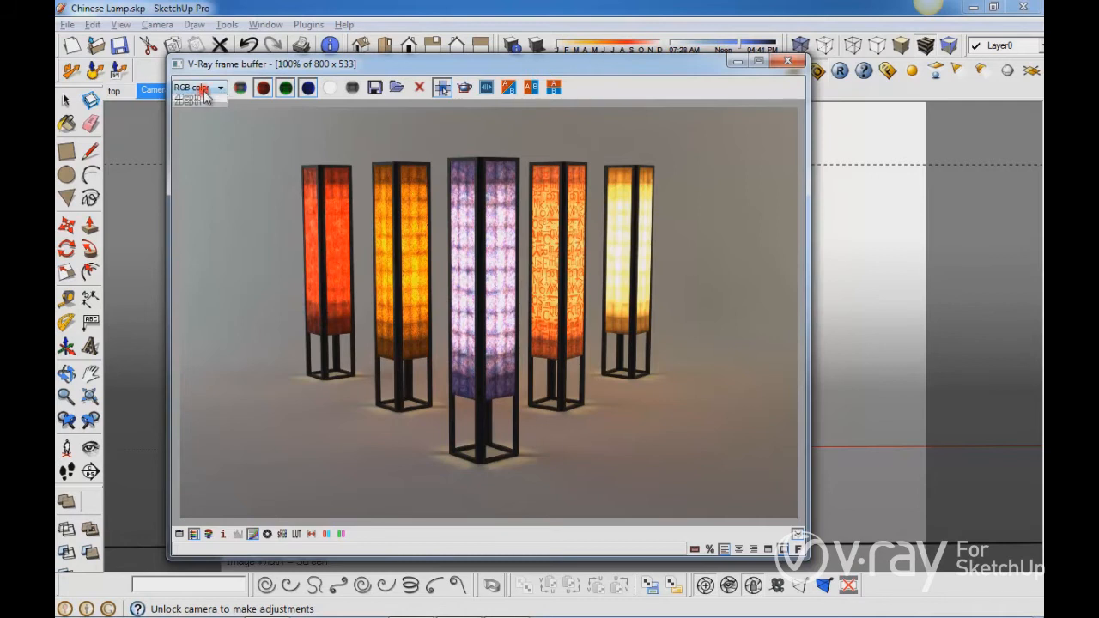
click(192, 109)
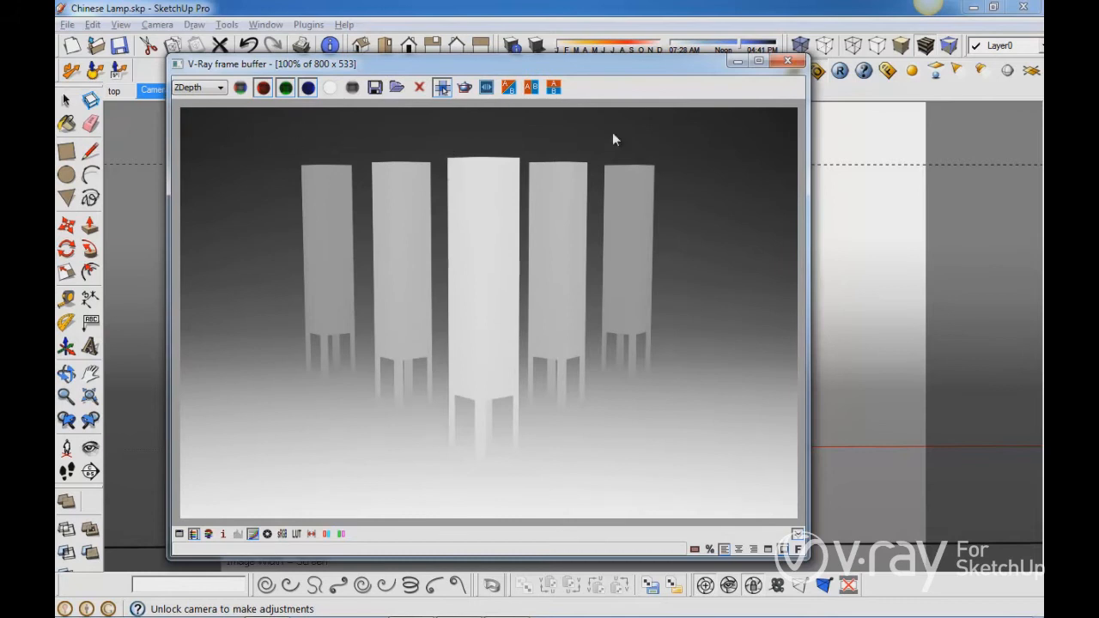
Show the RGB color channel of the render and save it to the Desktop as a JPEG named "Zdetph test".
click(221, 87)
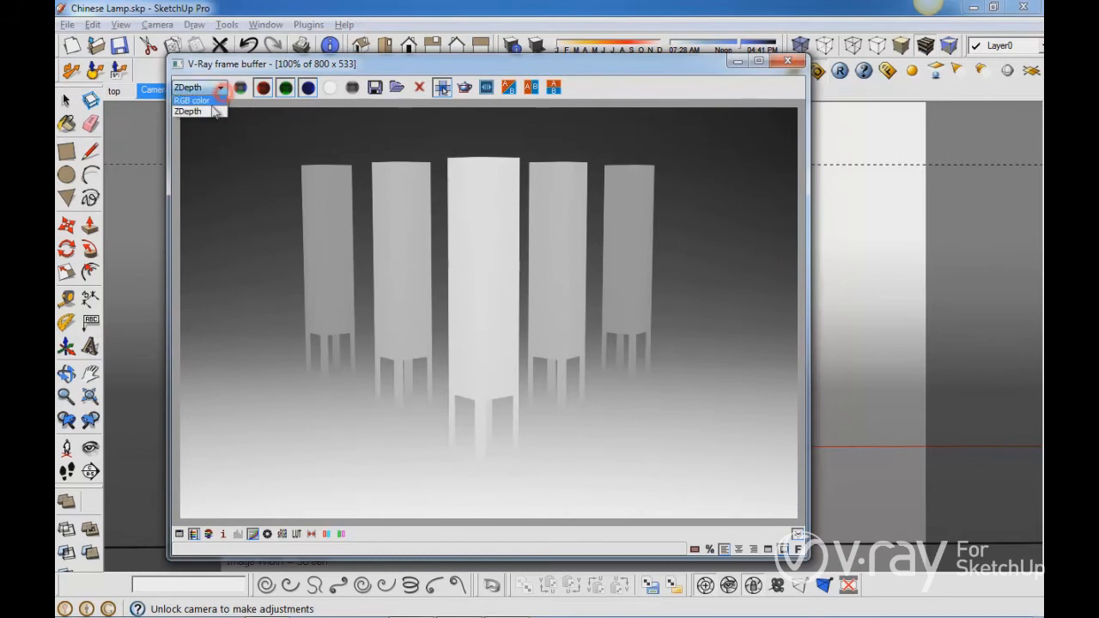
click(206, 103)
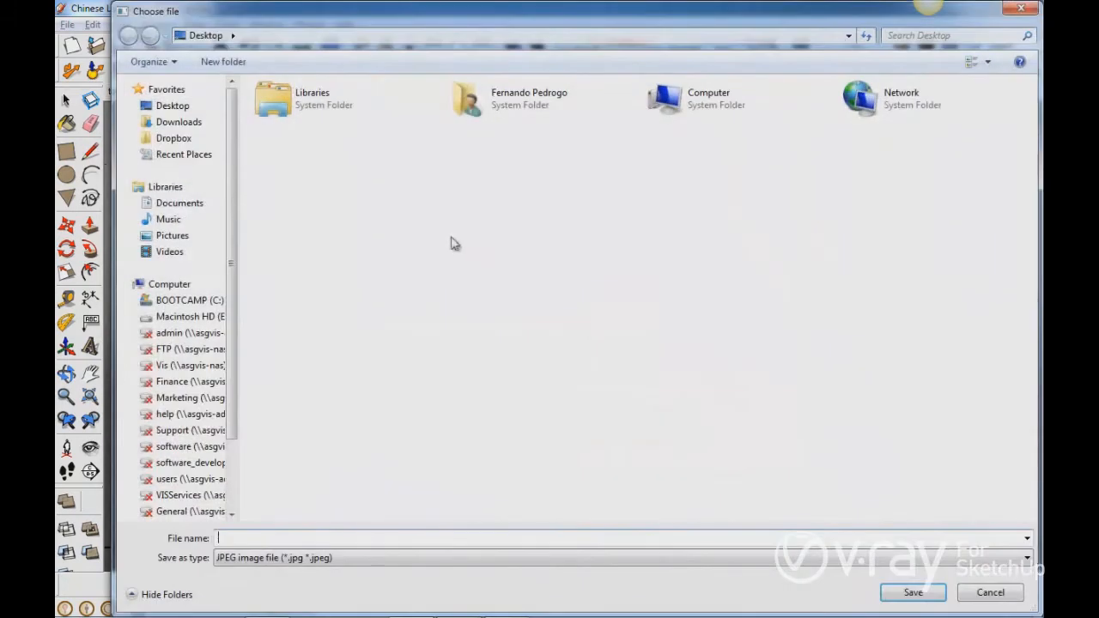
click(415, 535)
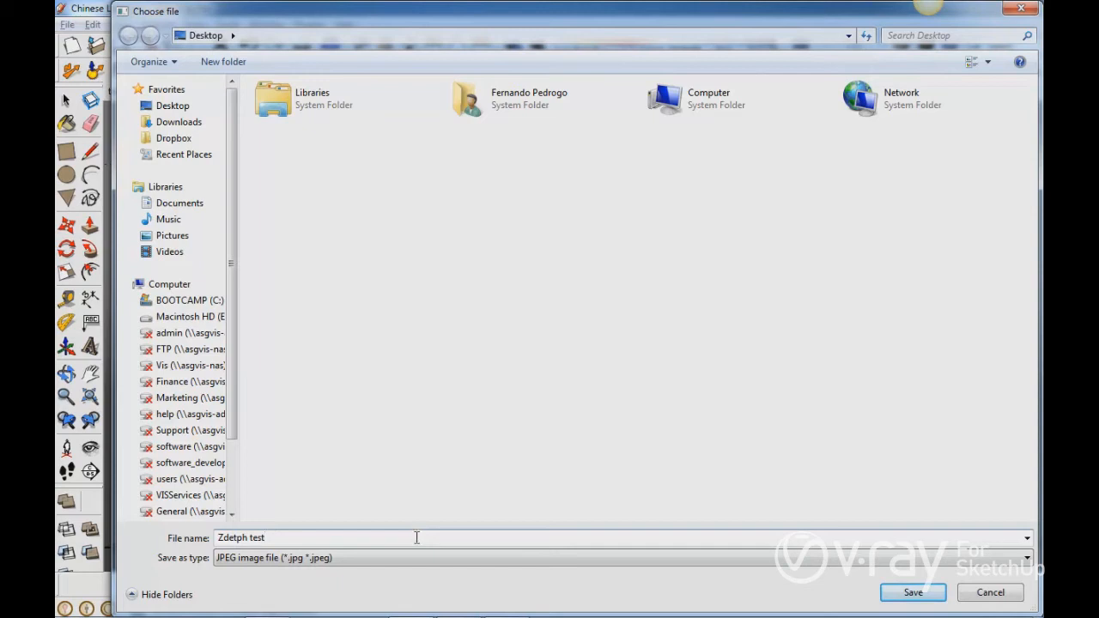
click(927, 592)
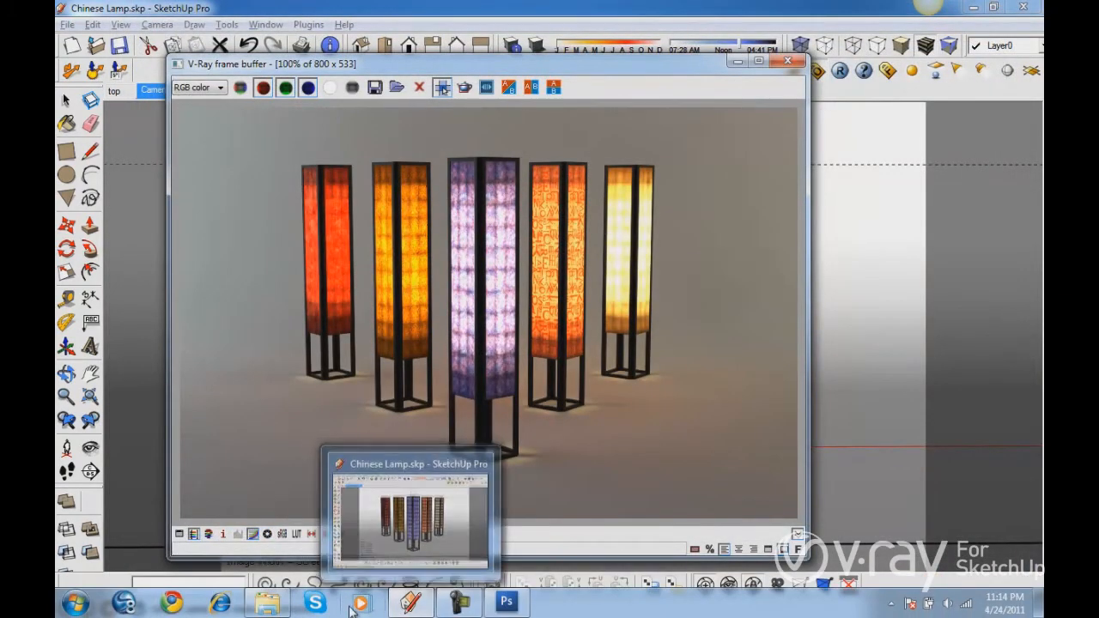
Open Zdetph test.jpg and Zdetph test.ZDepth.jpg from the Desktop in Photoshop and bring each image forward, ending with the ZDepth one.
click(268, 603)
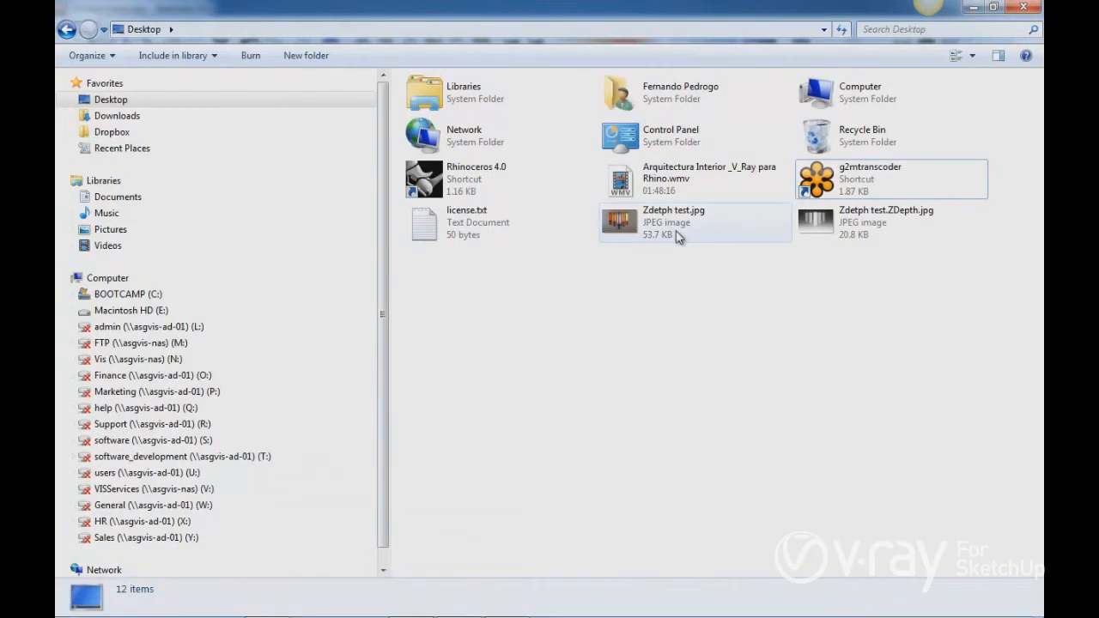
drag(921, 281, 422, 236)
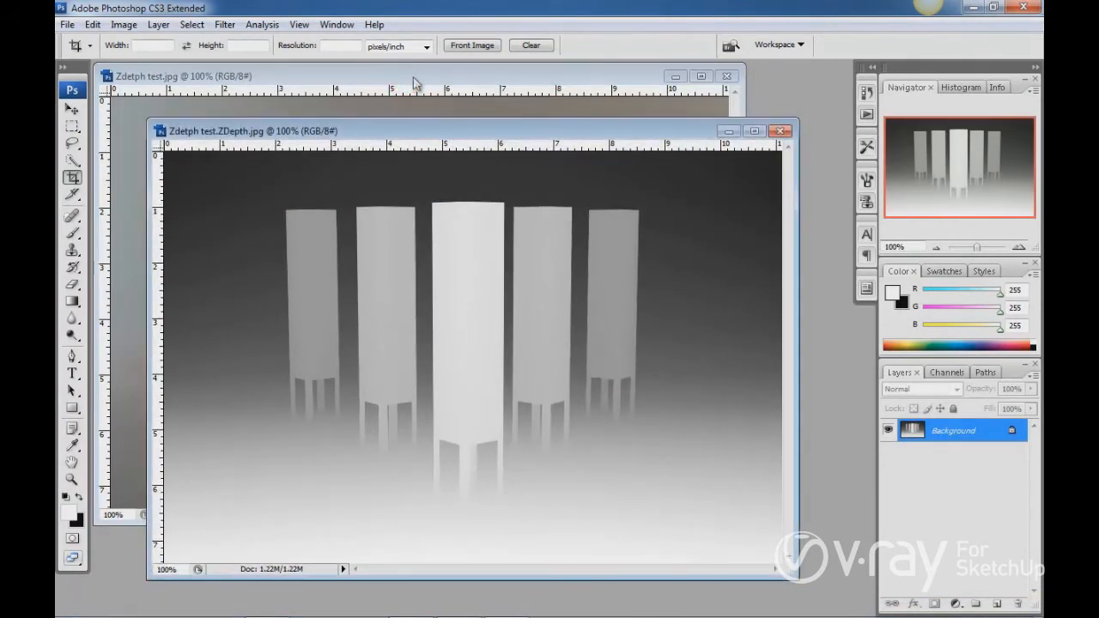
click(413, 83)
drag(494, 83, 487, 86)
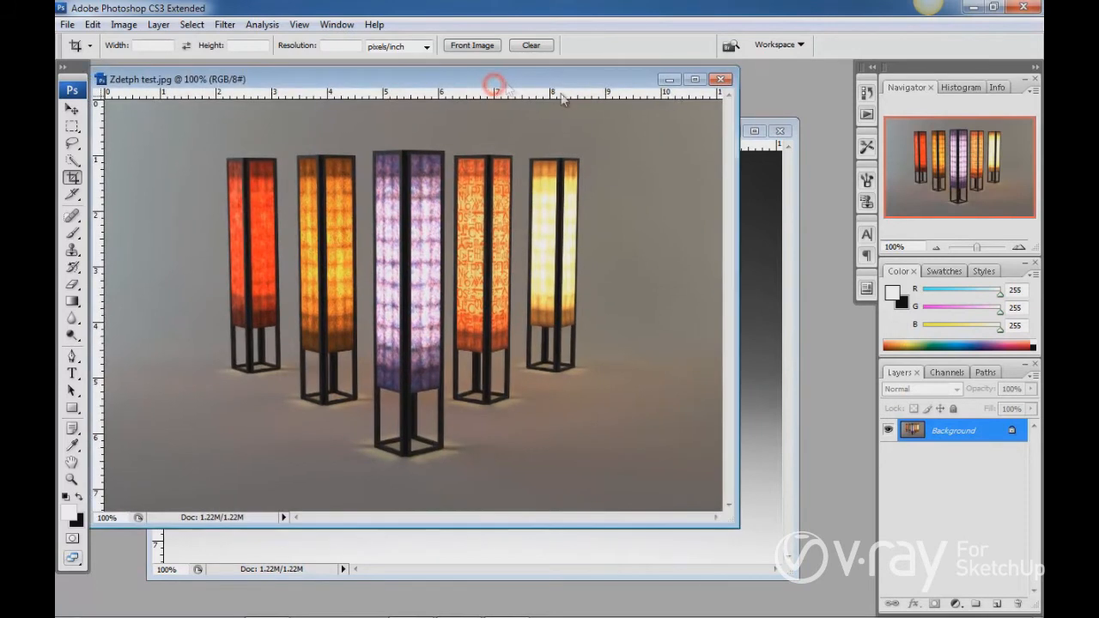
click(764, 262)
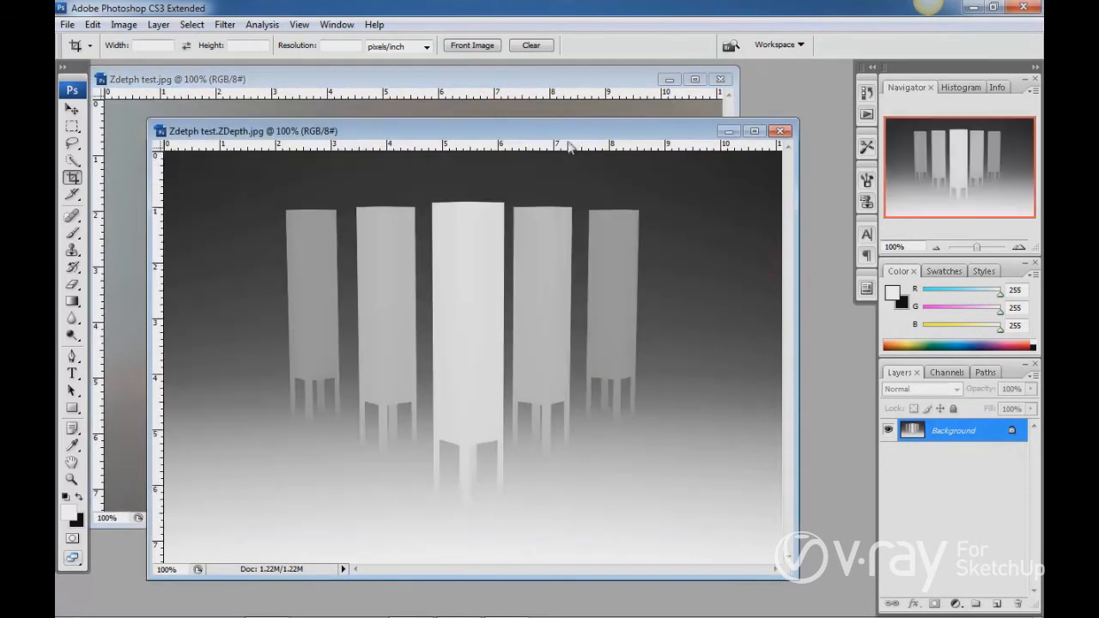
drag(568, 144, 573, 143)
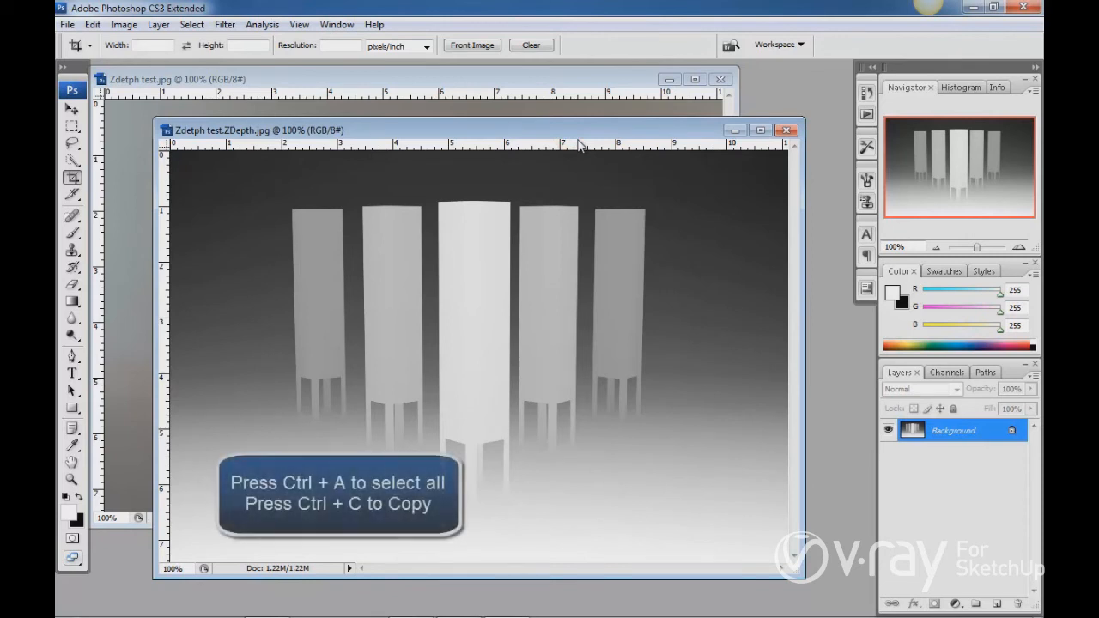
Copy the entire ZDepth image, close its file, and paste it into a new alpha channel of Zdetph test.jpg.
key(ctrl+a)
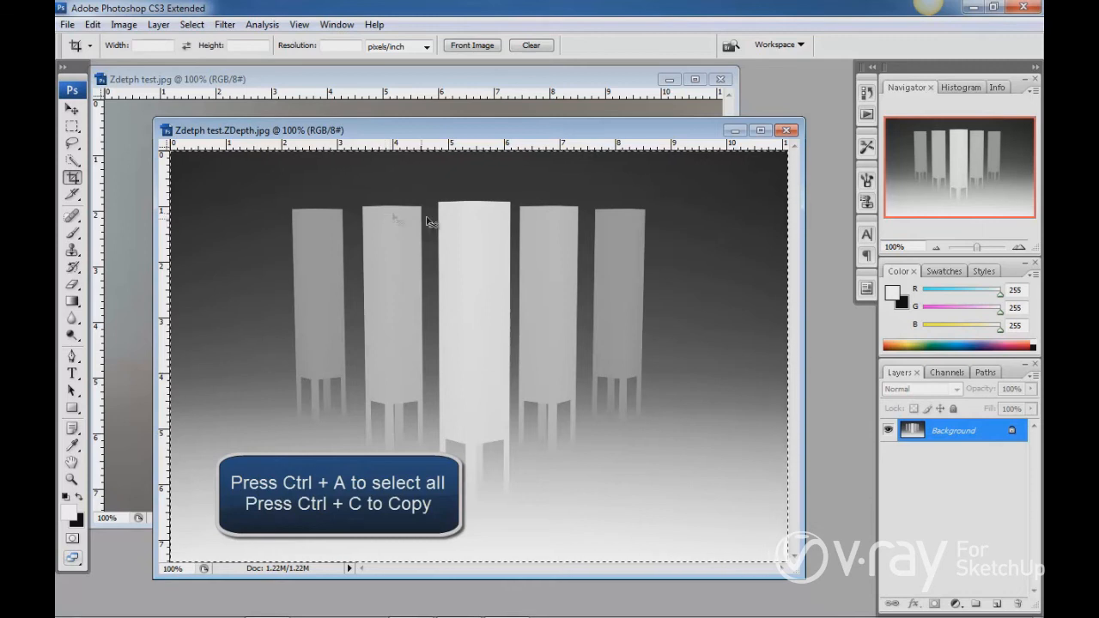
click(787, 130)
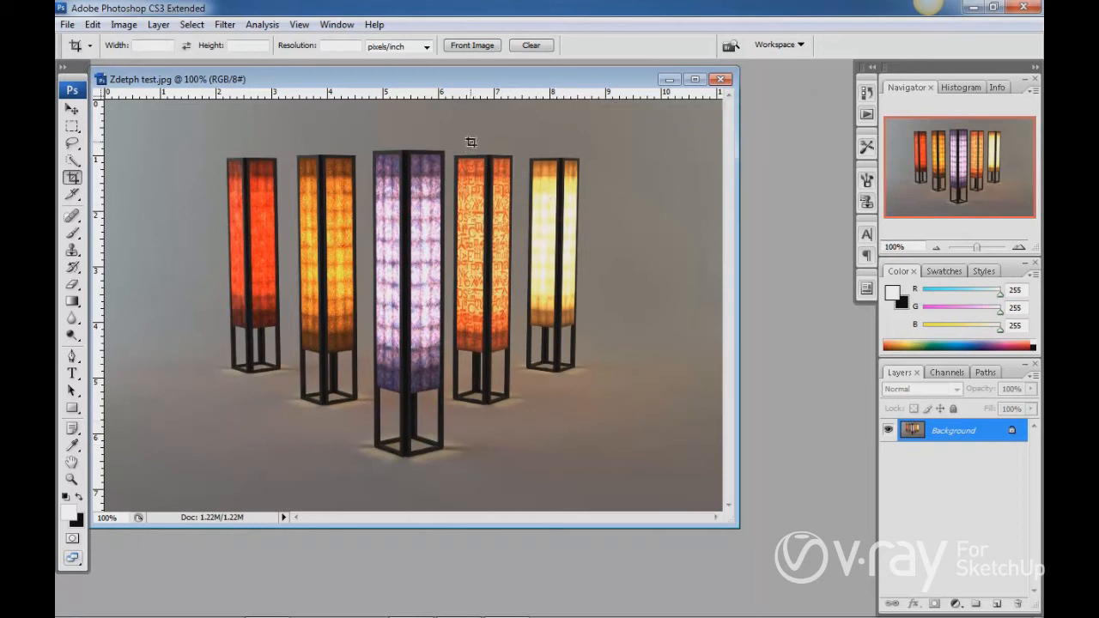
drag(474, 79, 515, 90)
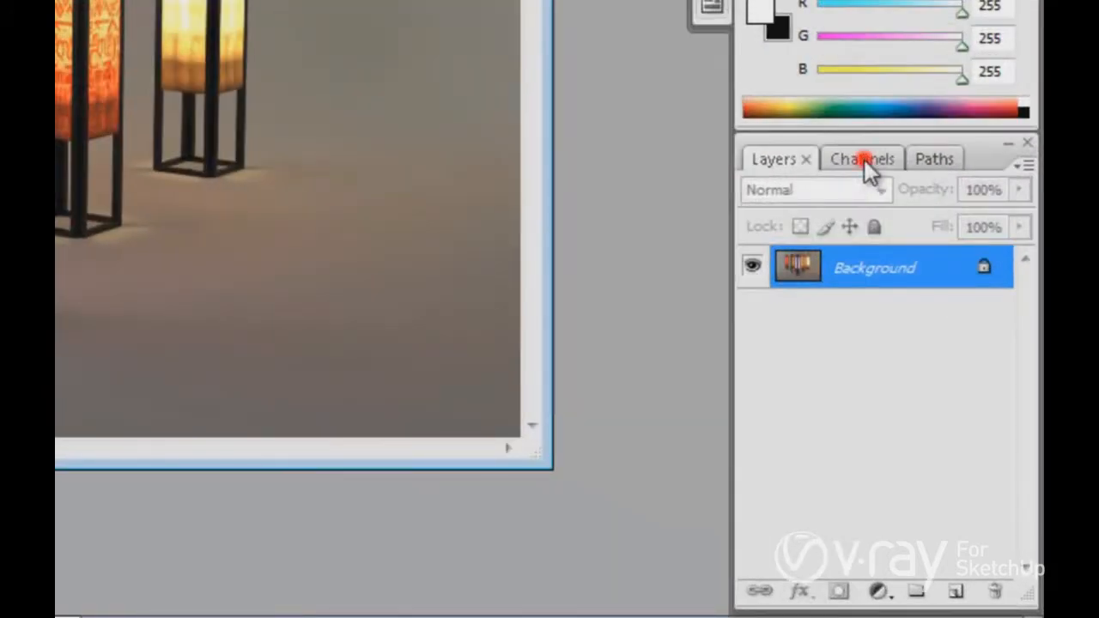
click(886, 227)
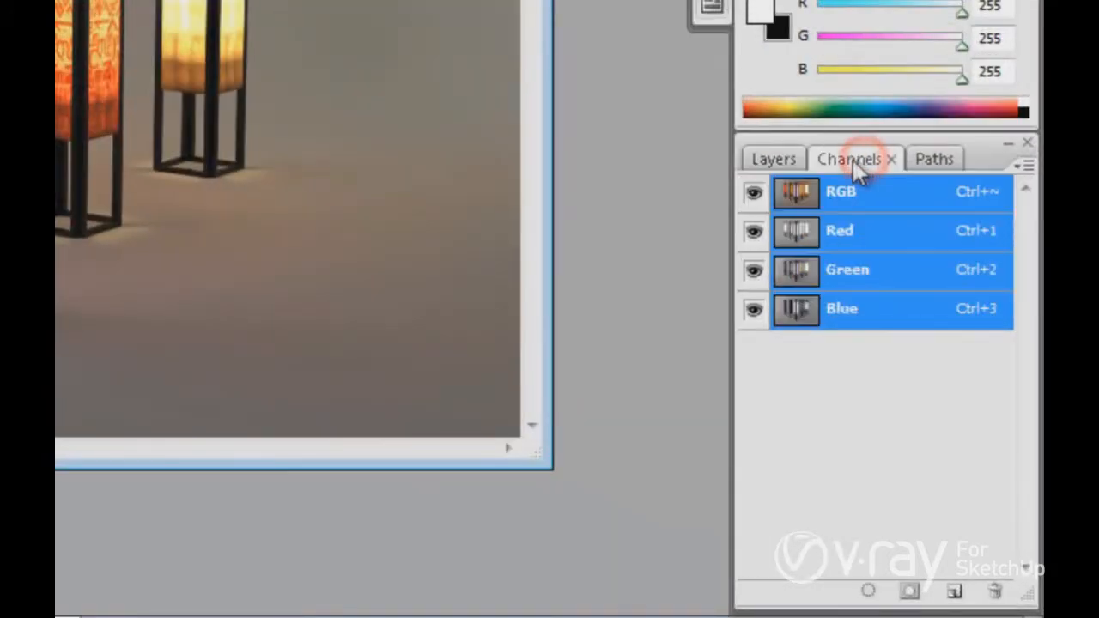
click(957, 592)
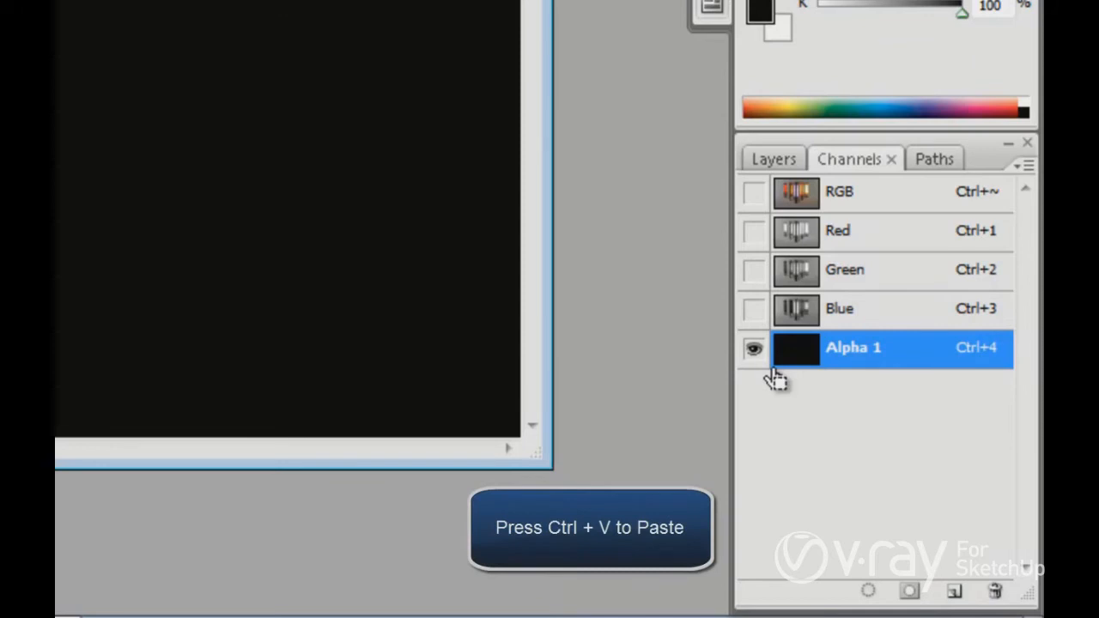
key(ctrl+v)
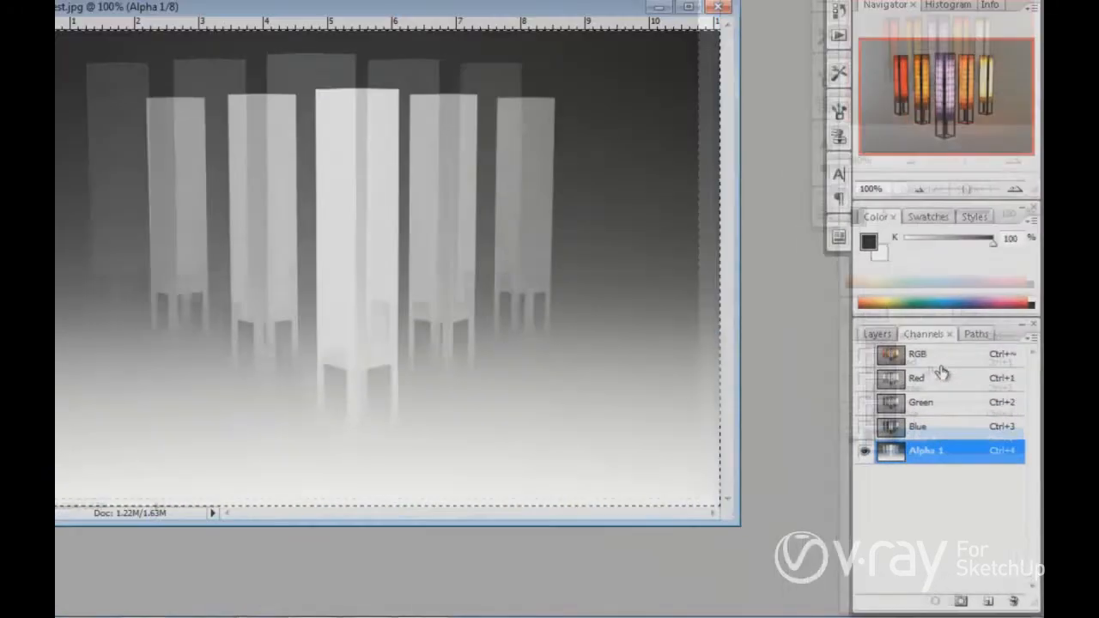
Reactivate the composite RGB channel, return to the layers, and clear the selection around the lamps image.
click(918, 354)
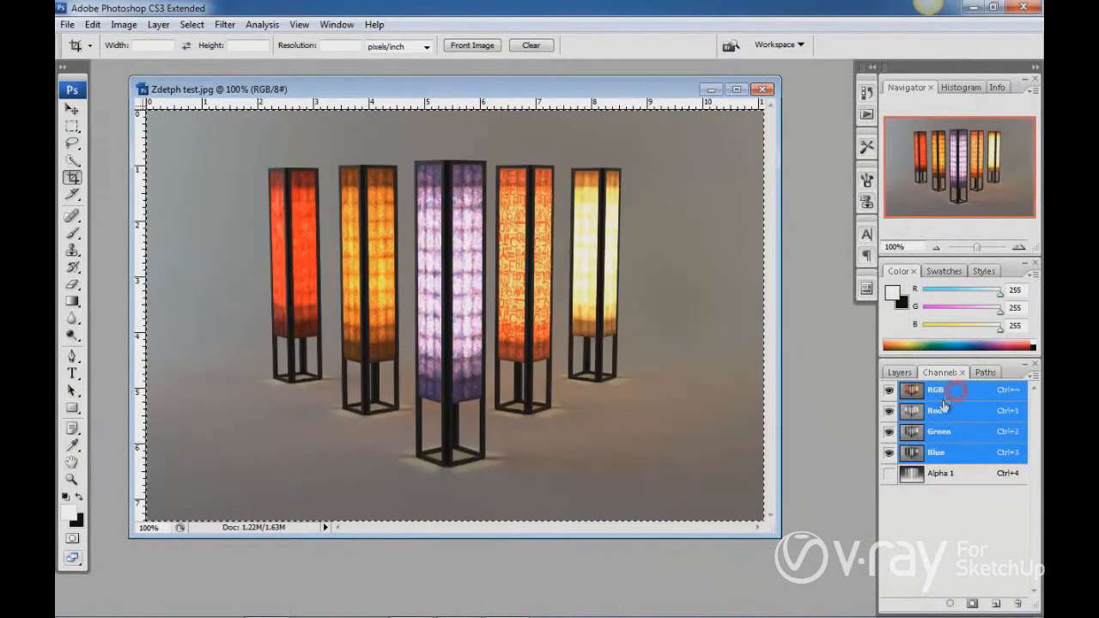
click(901, 372)
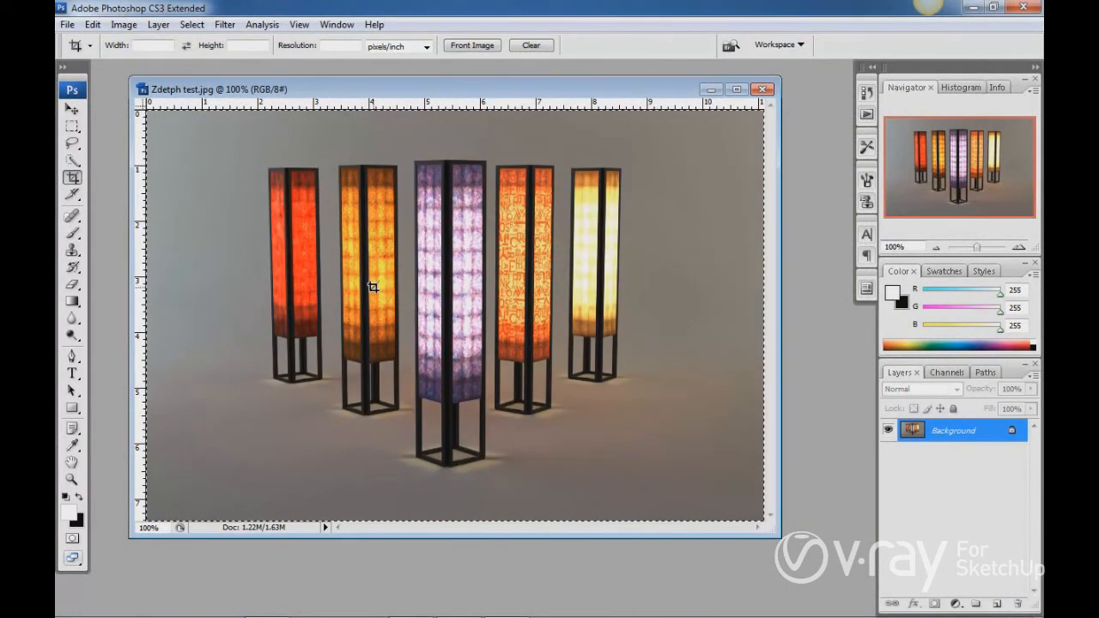
key(ctrl+d)
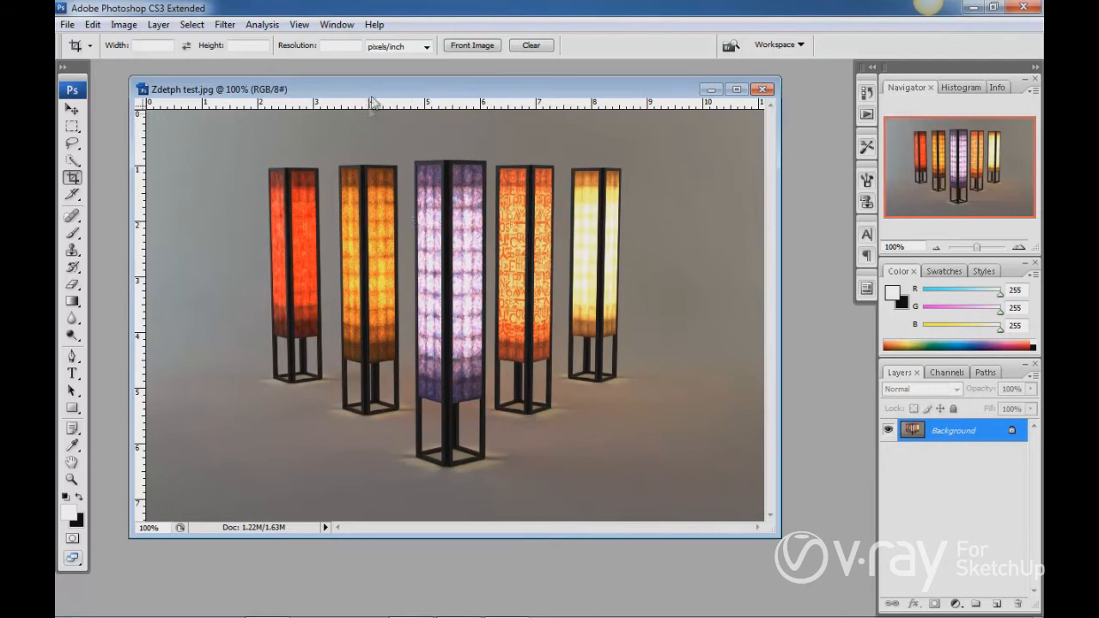
Start the Lens Blur filter on the lamps image with Alpha 1 as the depth map source.
click(224, 24)
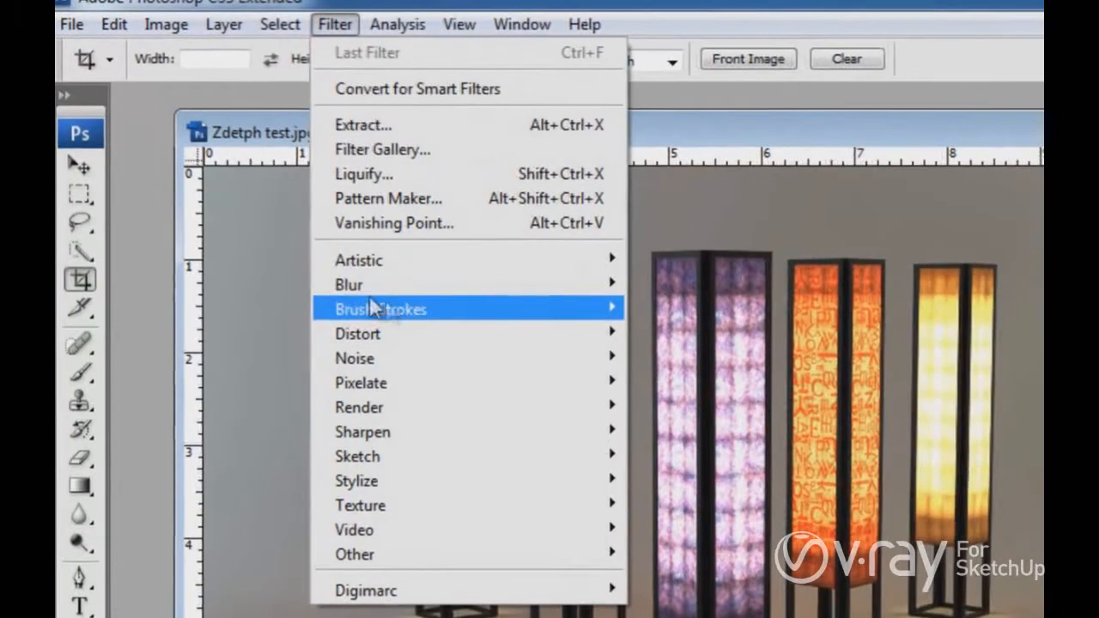
mouse_move(243, 182)
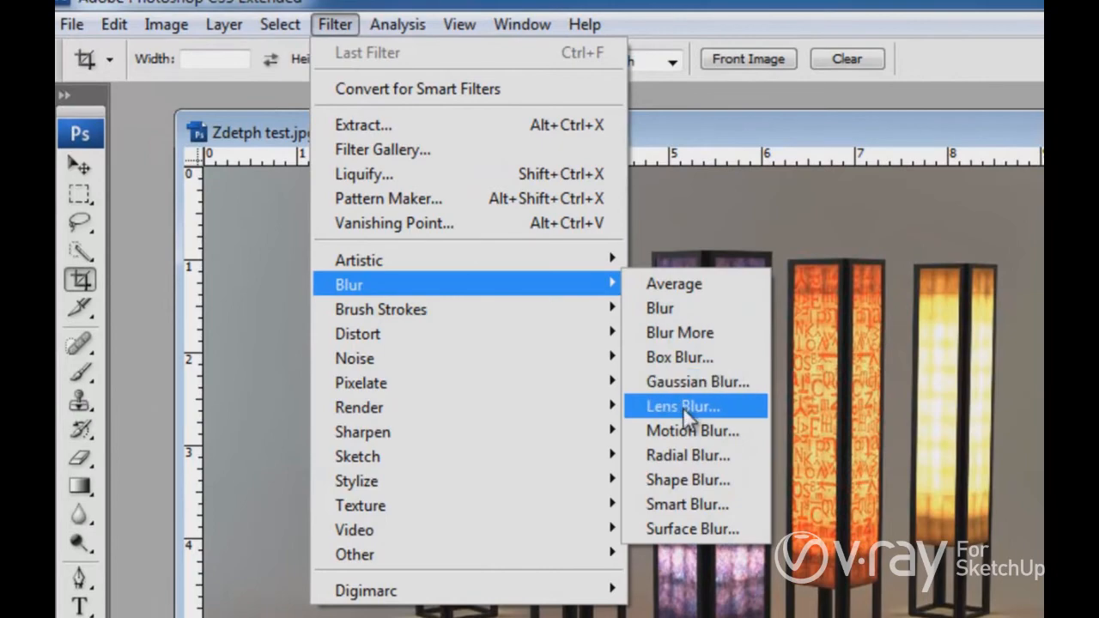
click(682, 407)
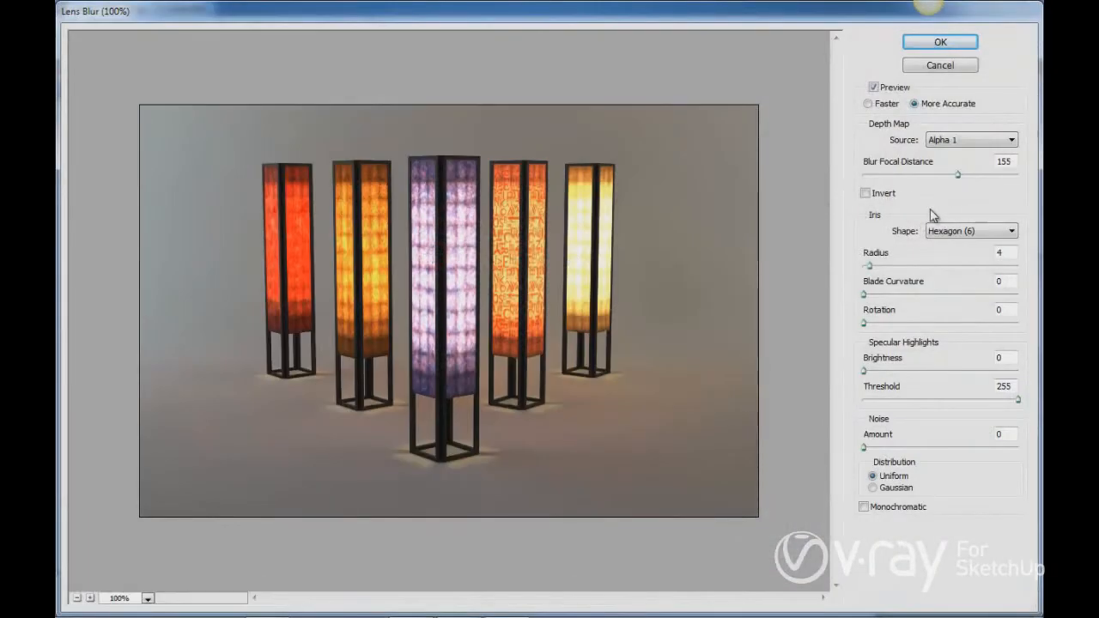
click(956, 144)
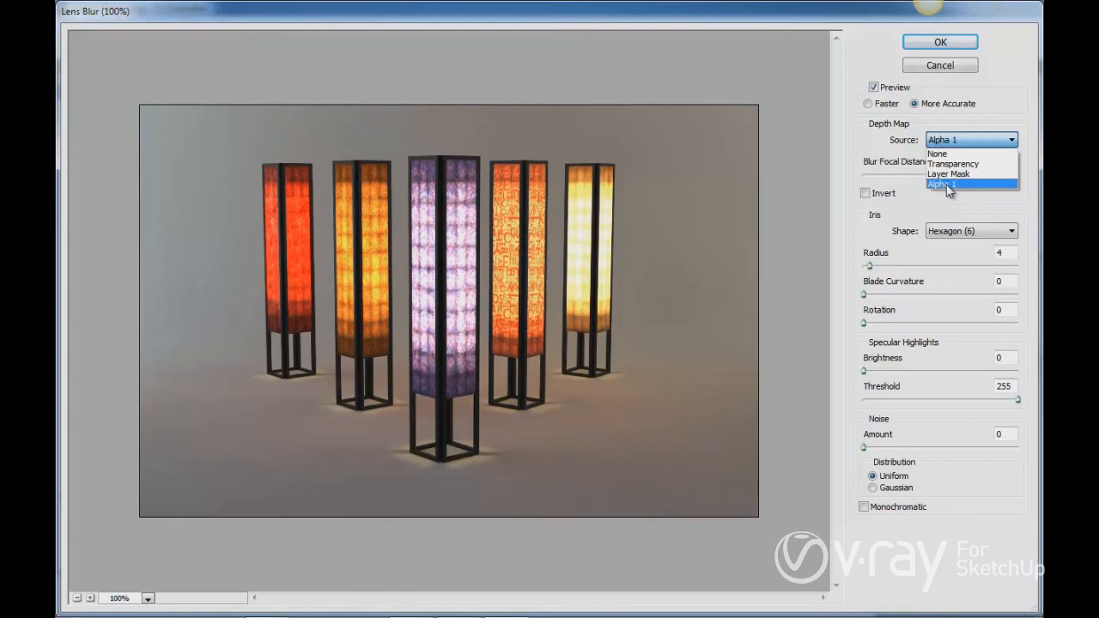
click(947, 185)
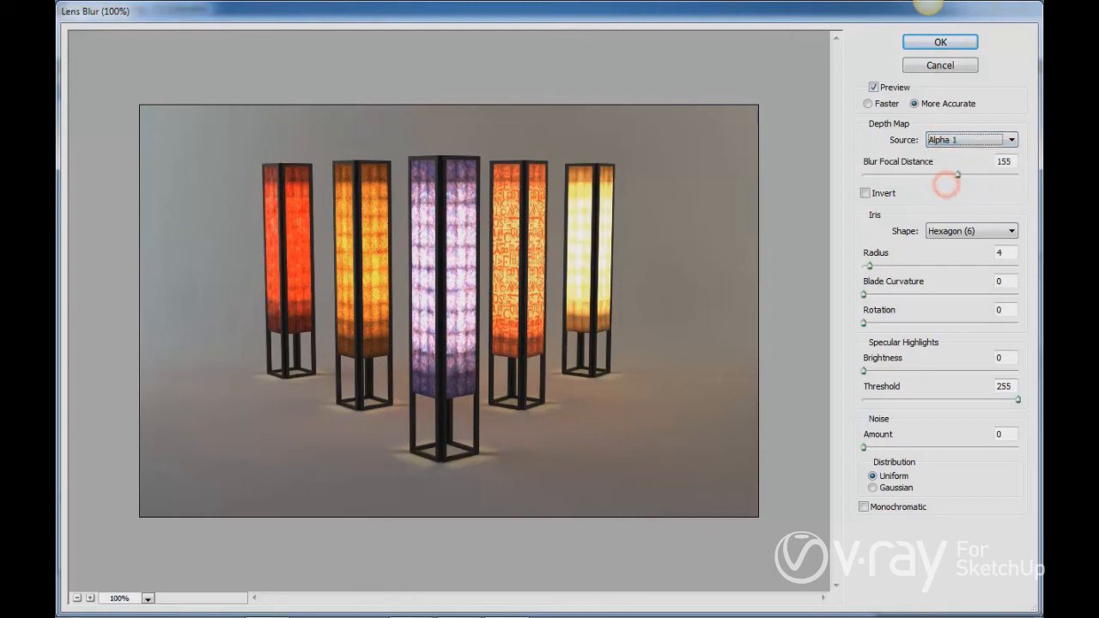
Try a Lens Blur radius of 48, focusing on the front purple lamp and on the rear red lamp.
drag(869, 265, 902, 265)
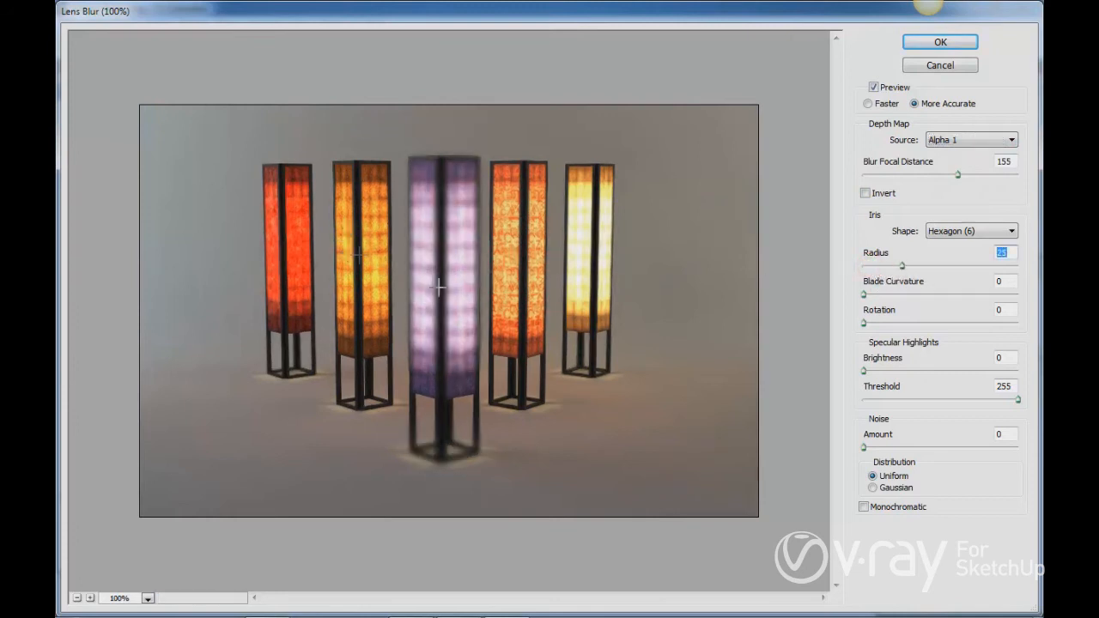
click(903, 267)
drag(927, 273, 937, 266)
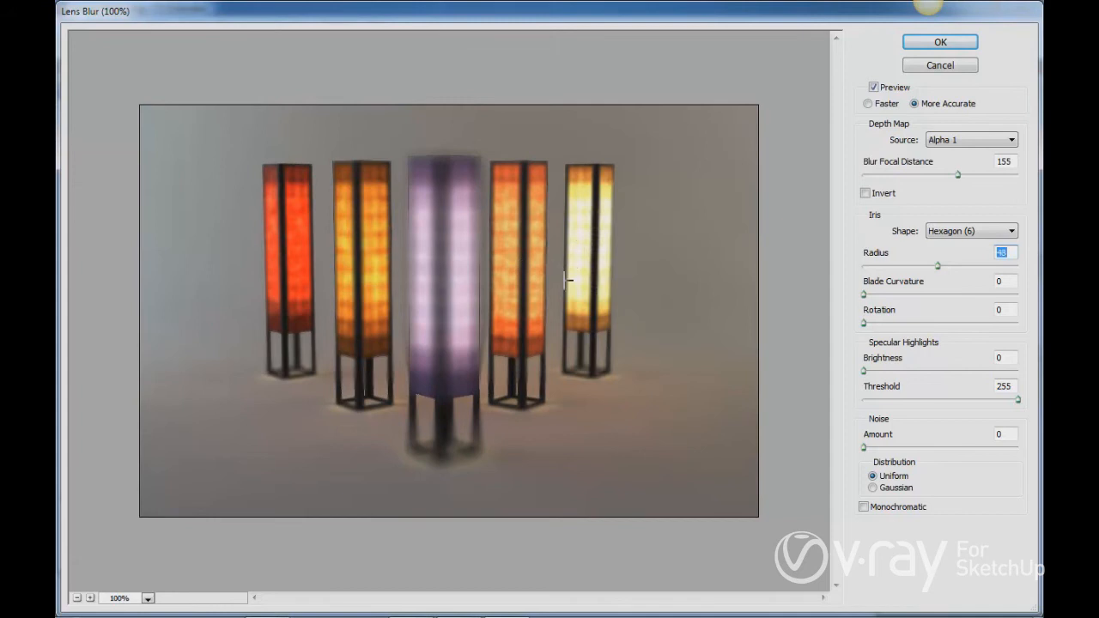
click(438, 267)
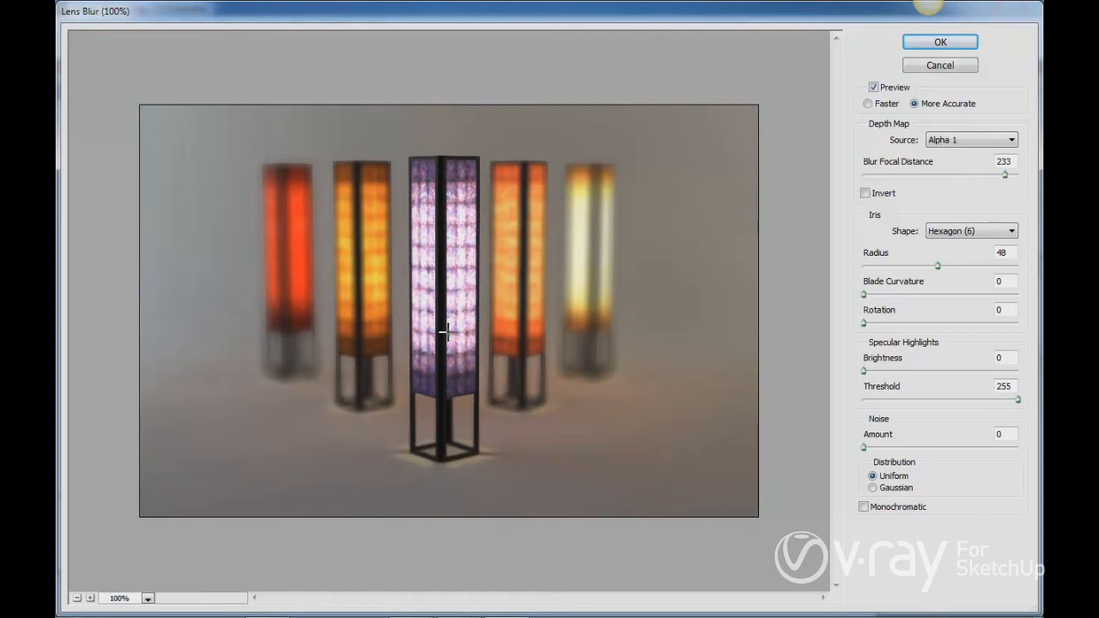
click(283, 230)
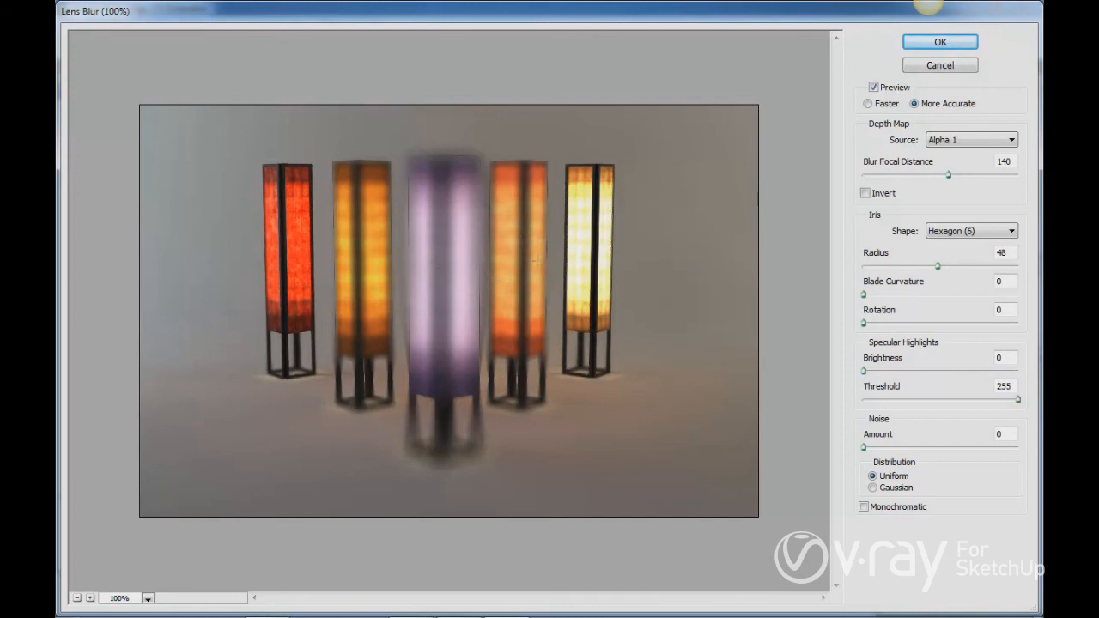
Set the Lens Blur radius to 15, focus on the front purple lamp, and apply the filter.
drag(938, 266, 887, 265)
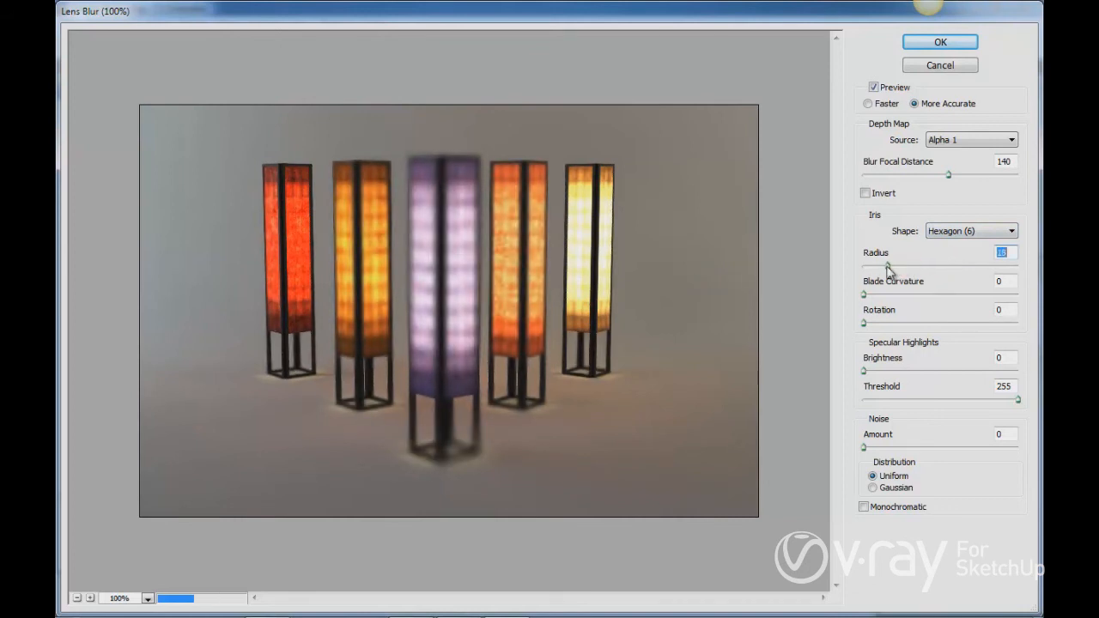
click(429, 273)
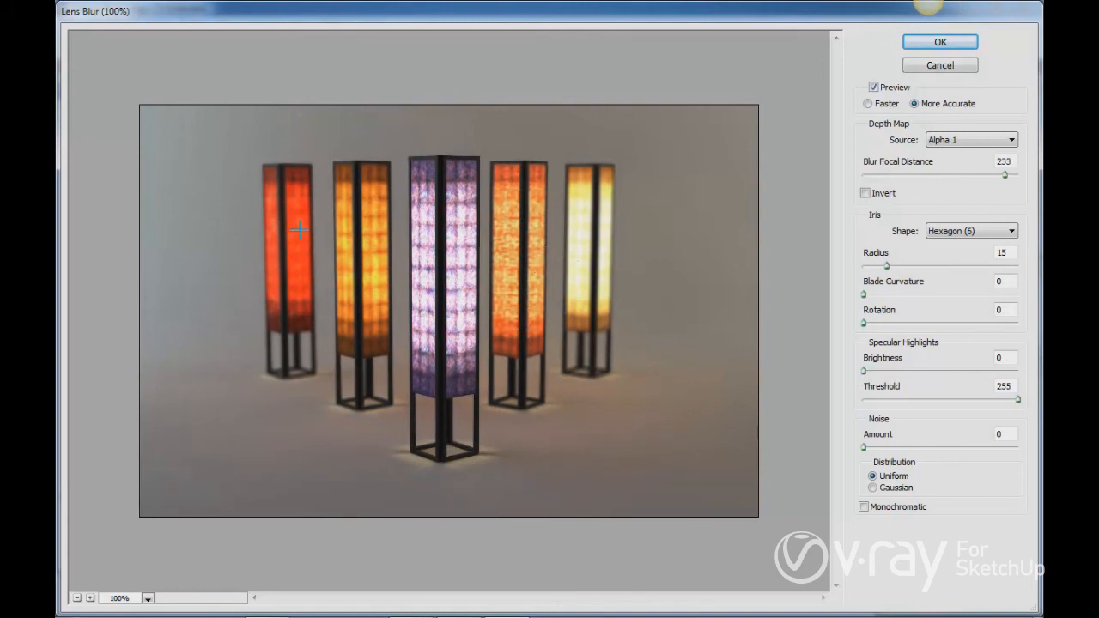
click(944, 42)
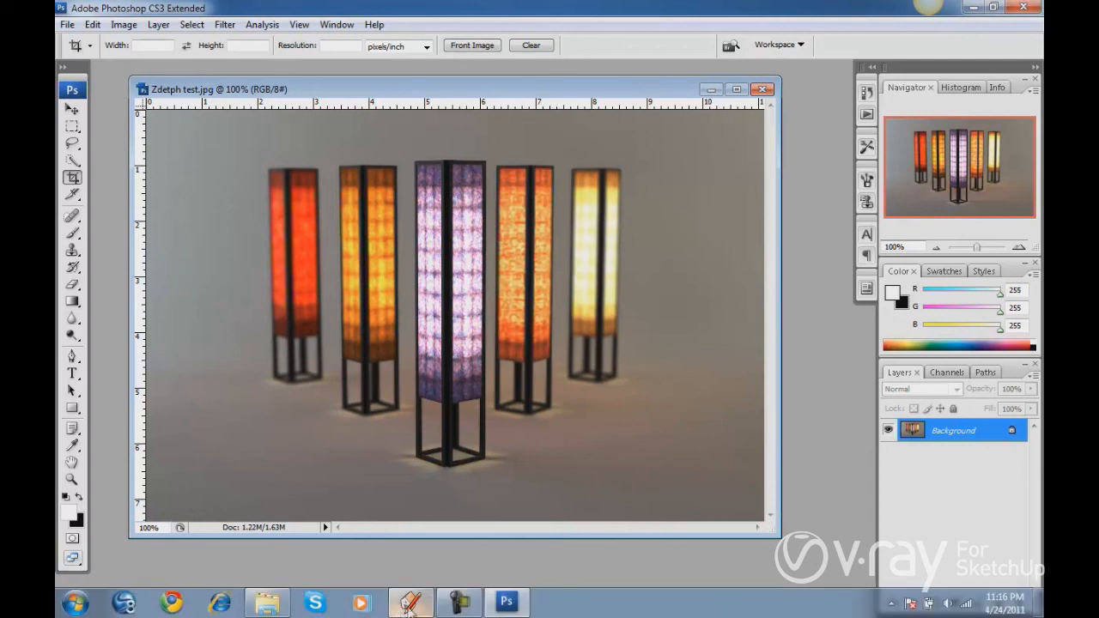
Switch back to SketchUp, close the V-Ray frame buffer, and display the VFB Channels settings in the V-Ray options.
click(410, 610)
click(788, 61)
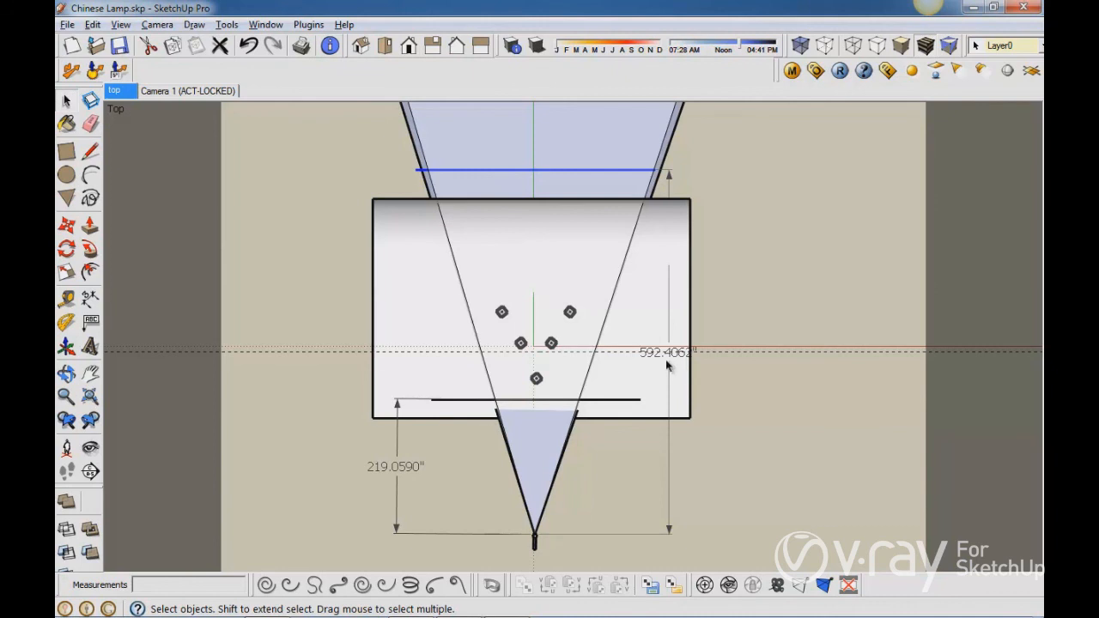
click(816, 71)
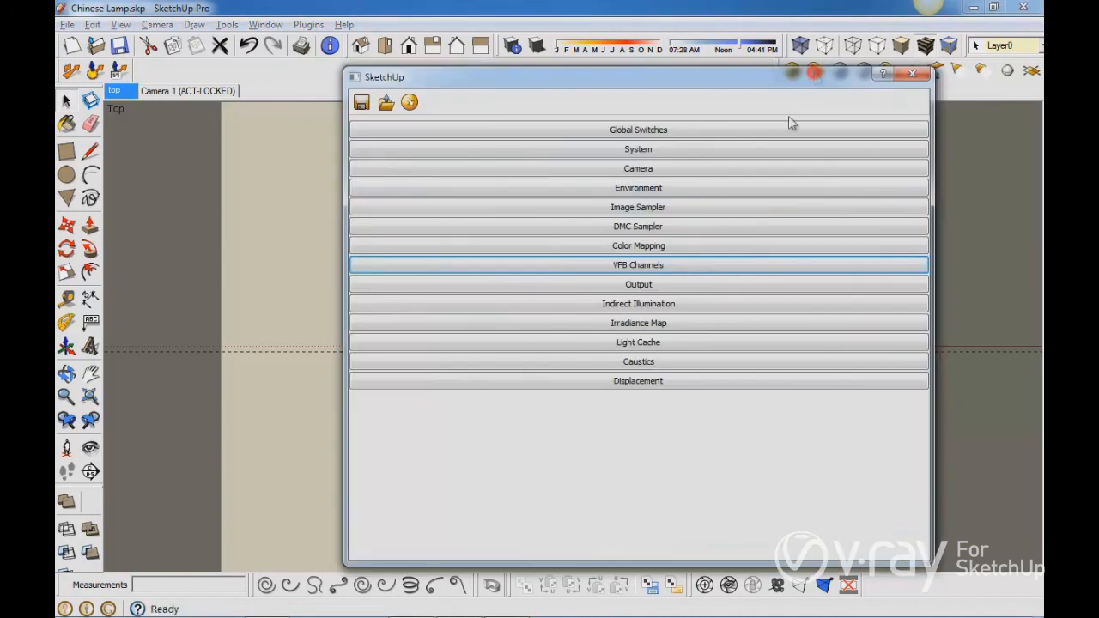
click(673, 268)
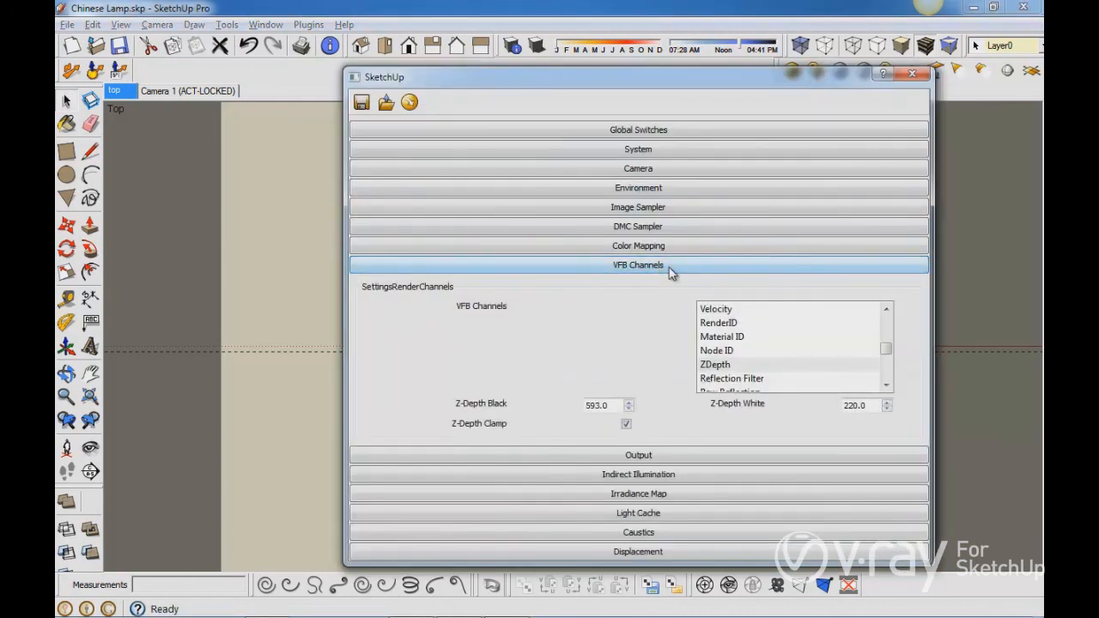